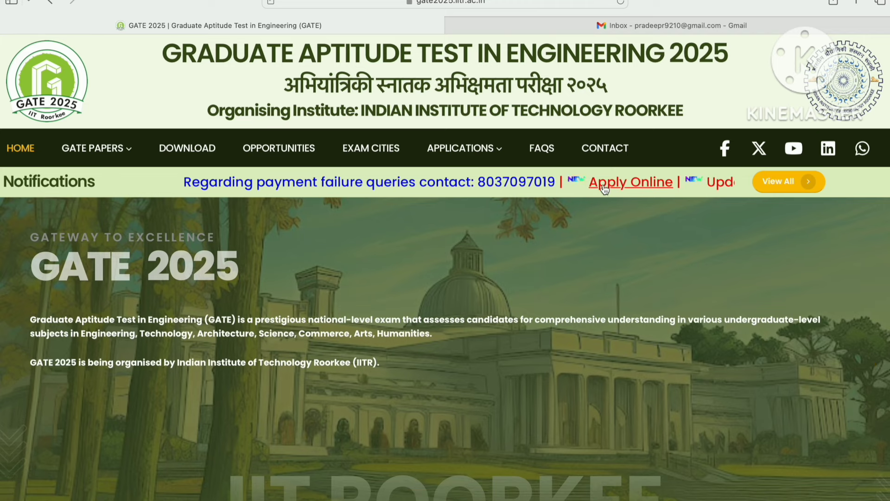
Step: Open the GOAPS online application portal from the Apply Online notification link
click(604, 186)
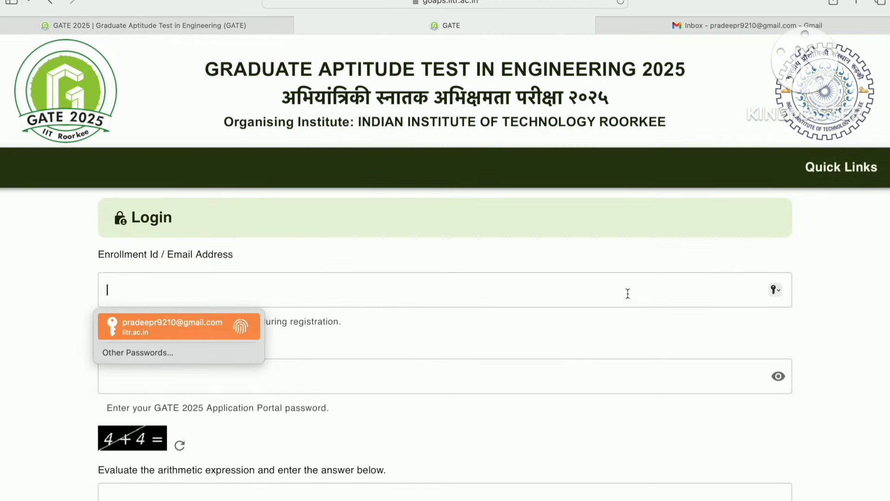
scroll(571, 343, down, 3)
scroll(483, 352, down, 2)
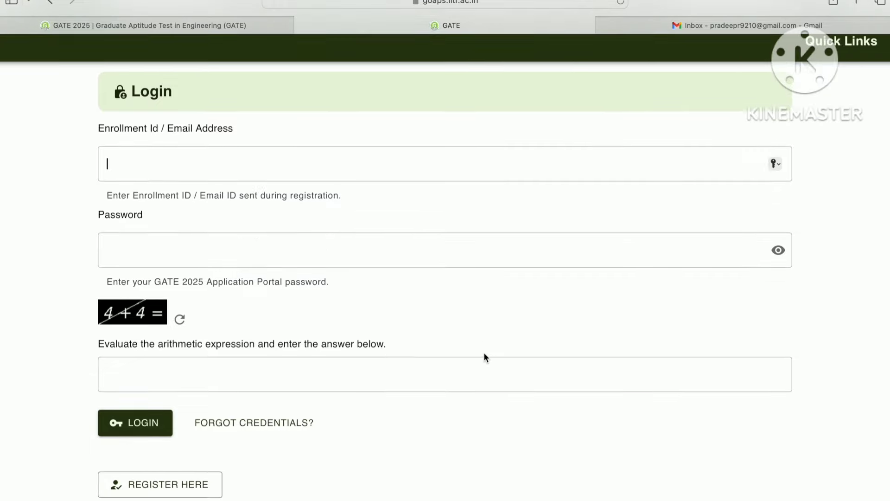
scroll(328, 272, up, 1)
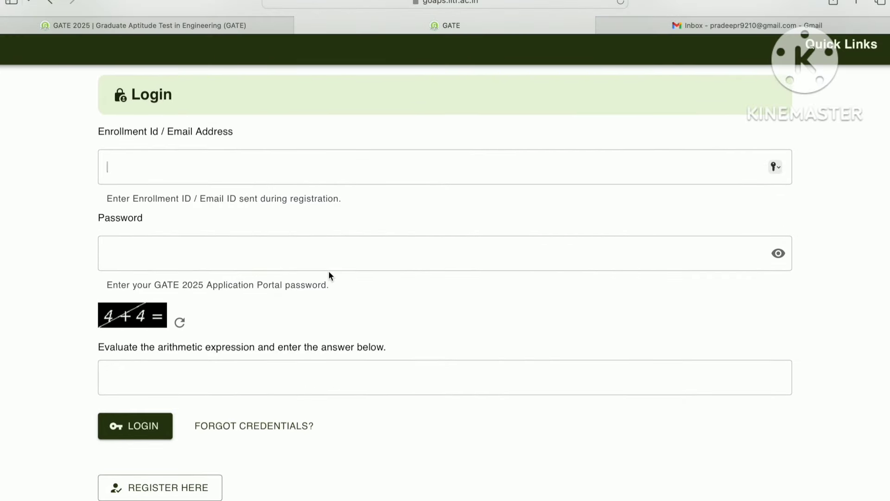
Step: Go from the GOAPS Login page to the new-candidate registration form via REGISTER HERE
key(Tab)
click(282, 361)
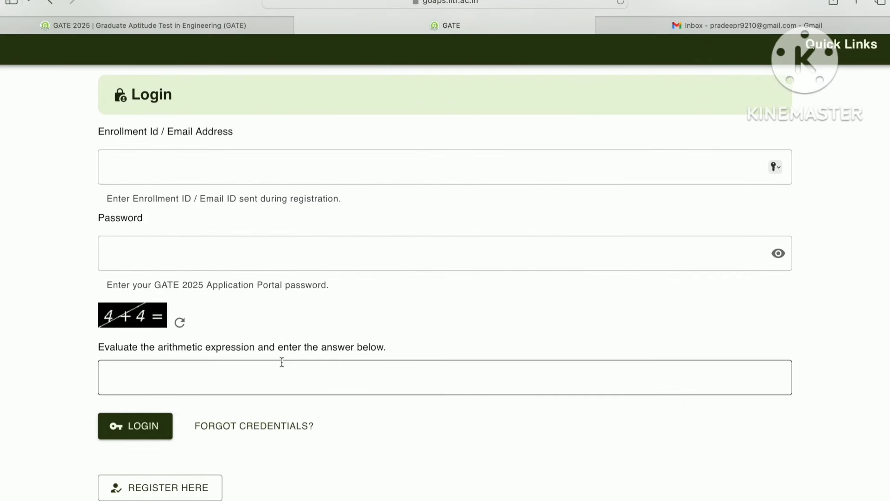
scroll(282, 362, down, 1)
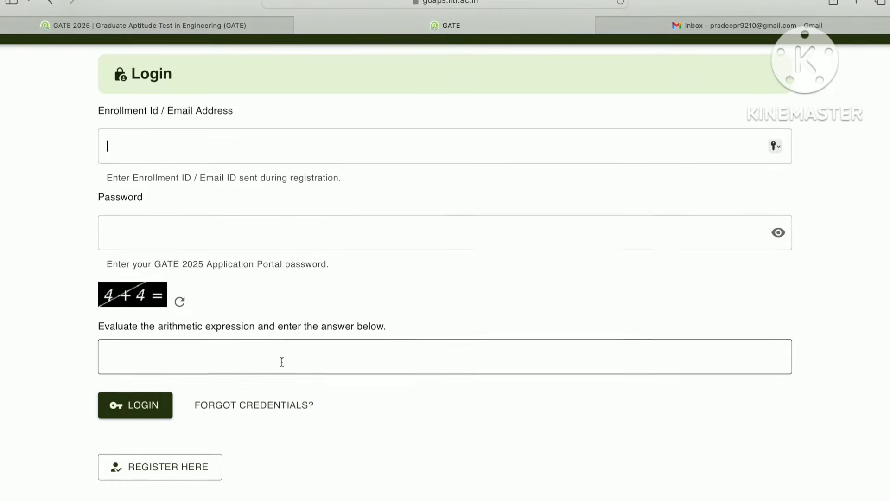
scroll(282, 361, up, 1)
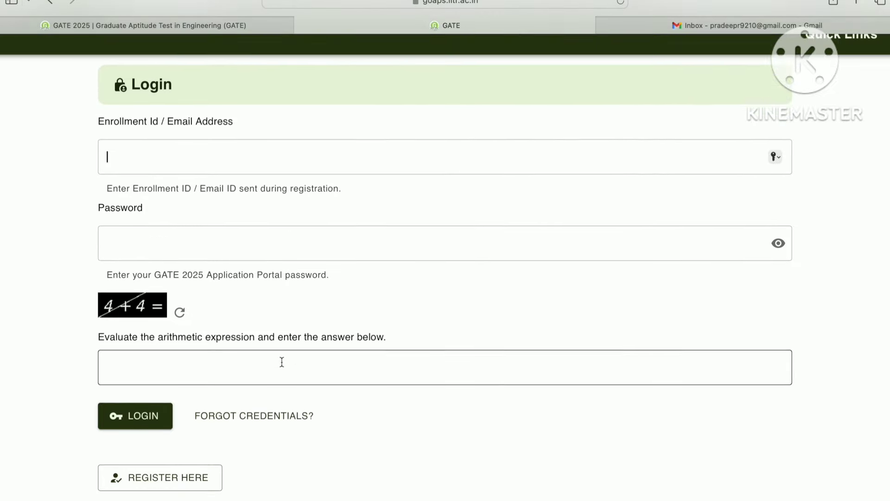
scroll(282, 362, down, 1)
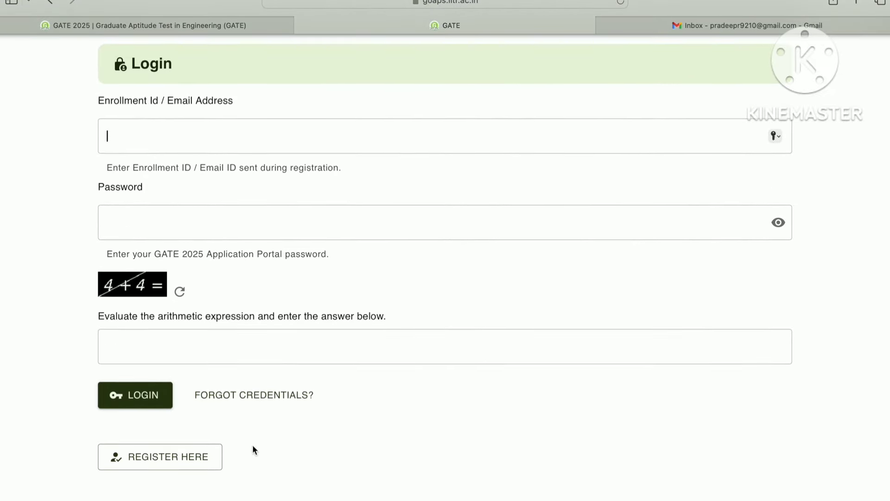
click(200, 458)
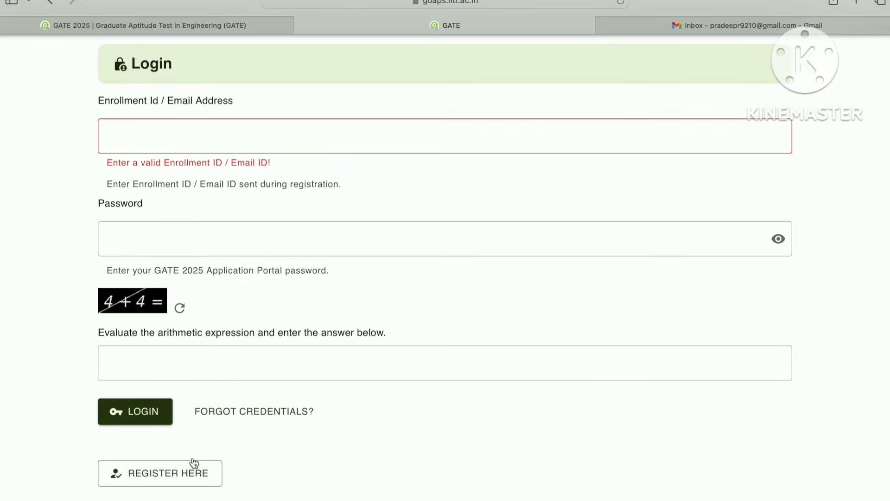
click(183, 480)
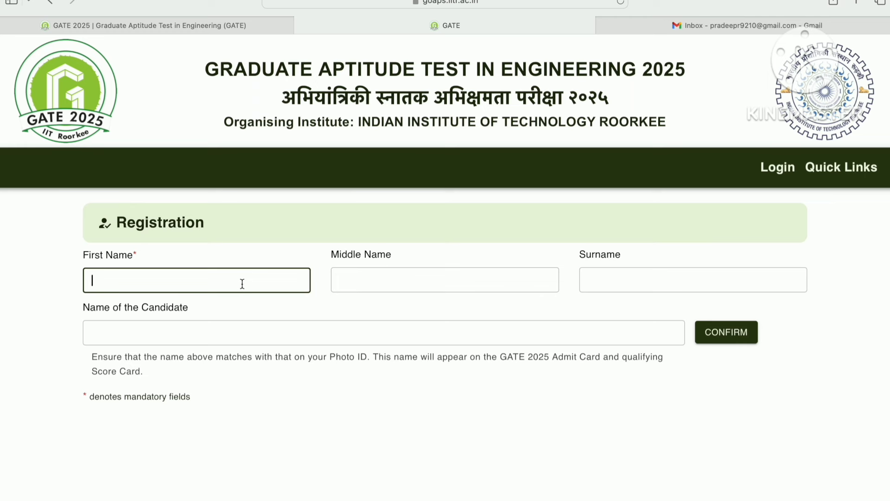
Step: Enter the candidate's first name and surname, then confirm and accept the displayed full name
click(604, 286)
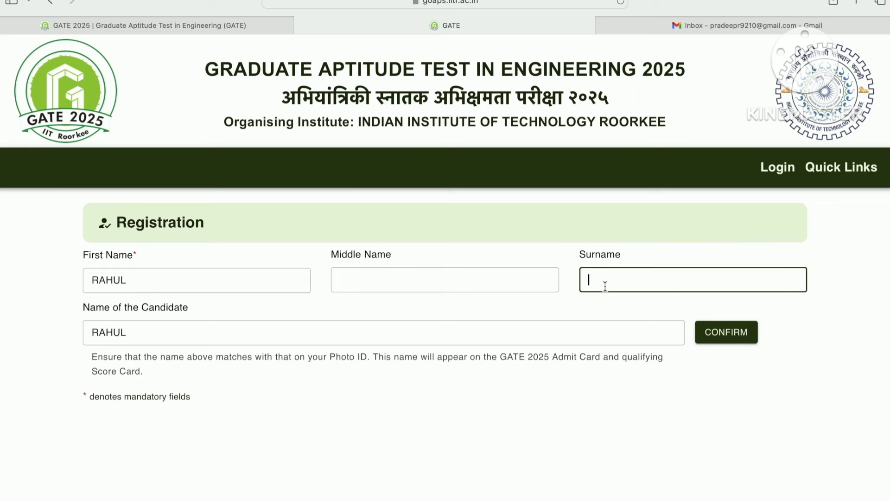
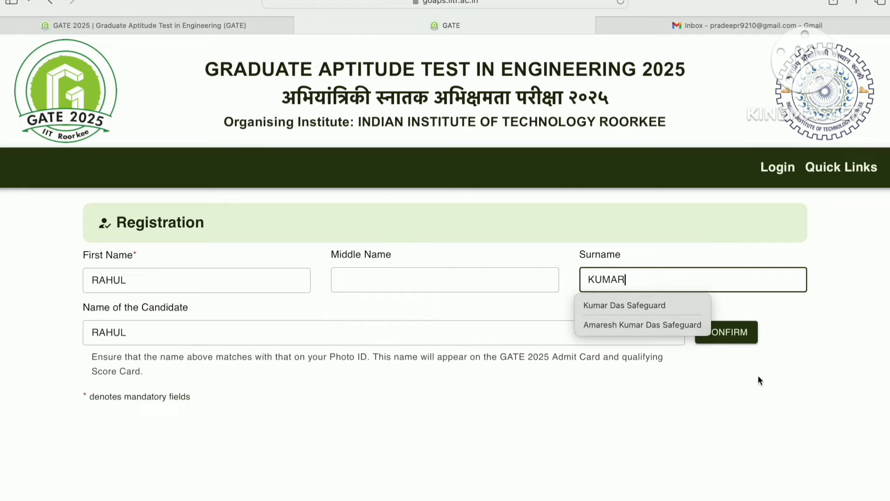
click(743, 341)
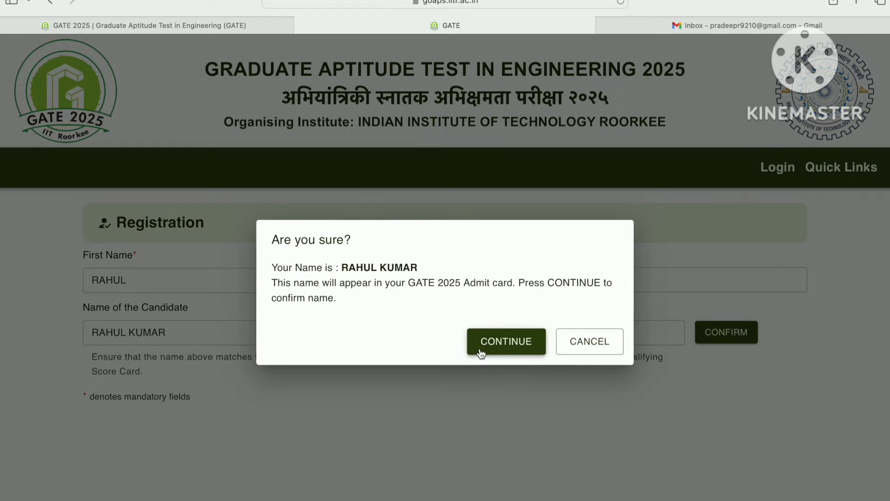
click(501, 345)
Step: Enter the candidate's e-mail address in both Email Address and Confirm Email Address
scroll(500, 350, down, 5)
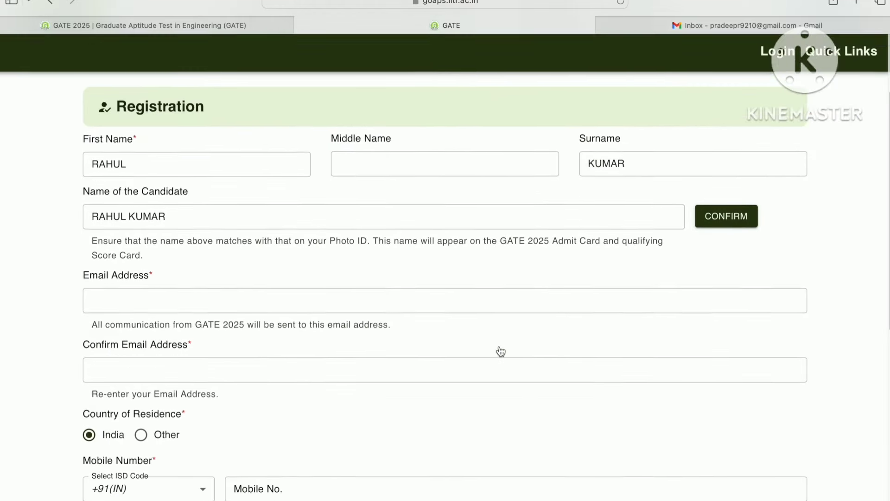
click(336, 272)
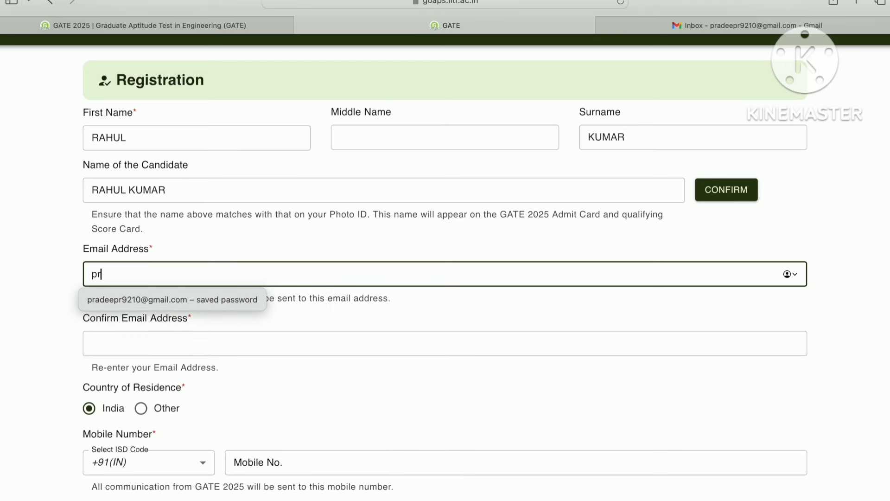
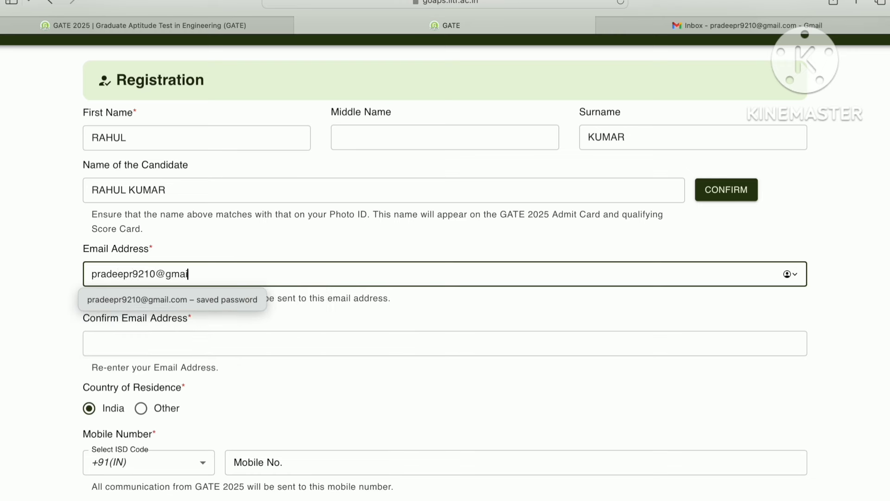
click(296, 334)
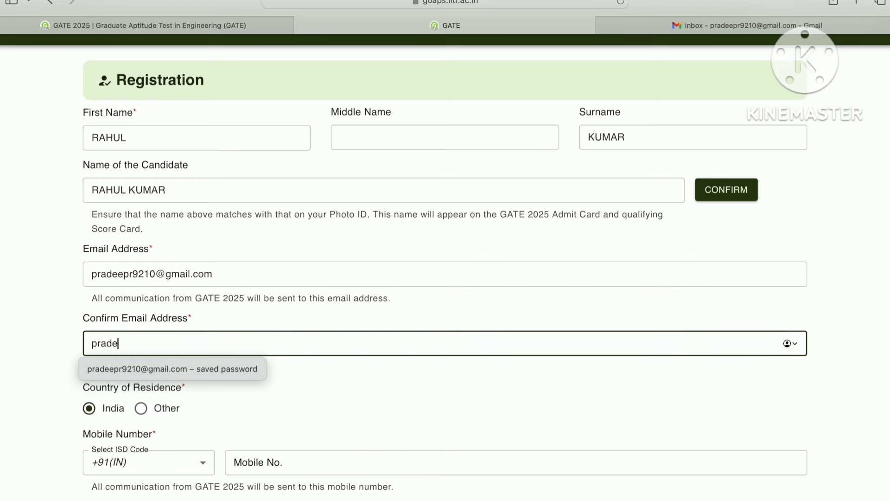
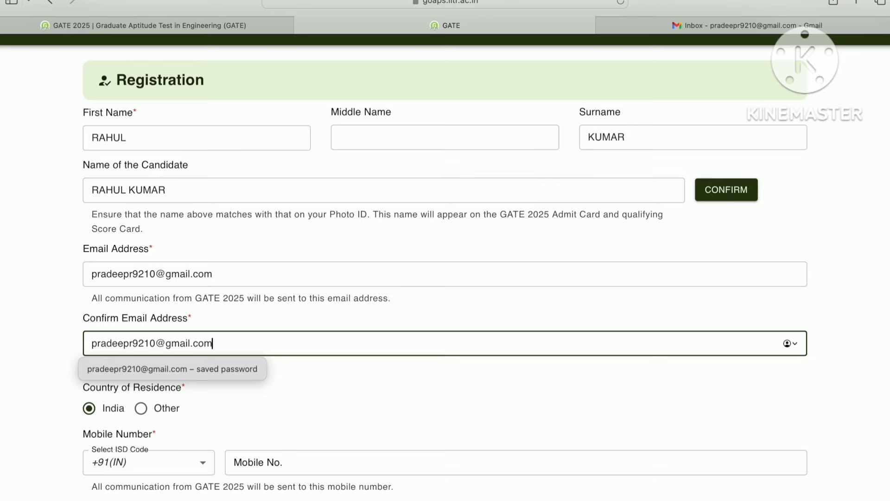
scroll(299, 339, down, 3)
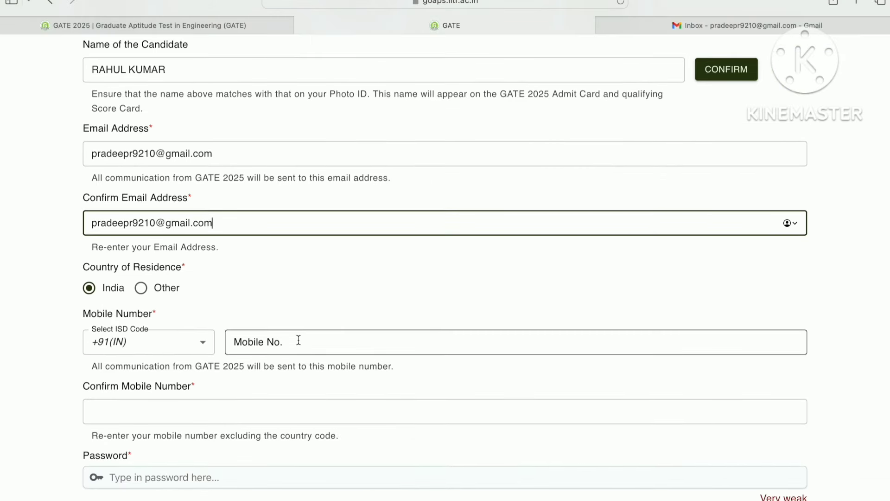
Step: Enter the candidate's mobile number and re-enter it in the confirmation field
click(299, 340)
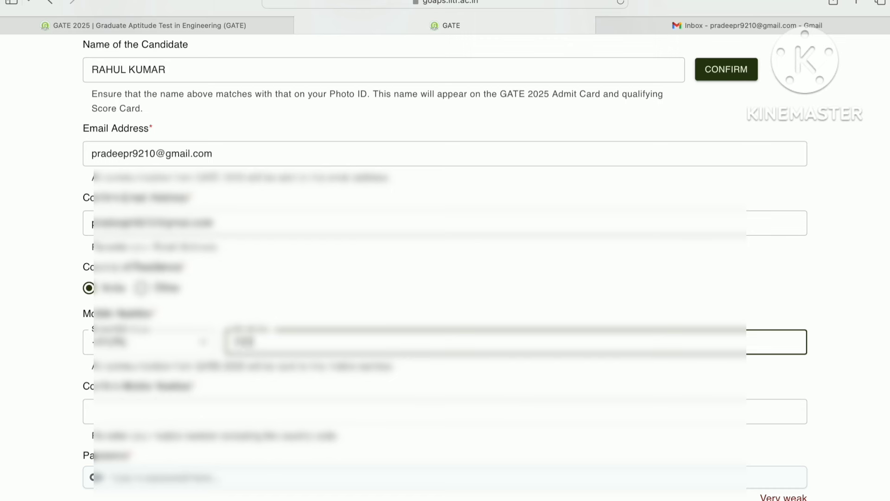
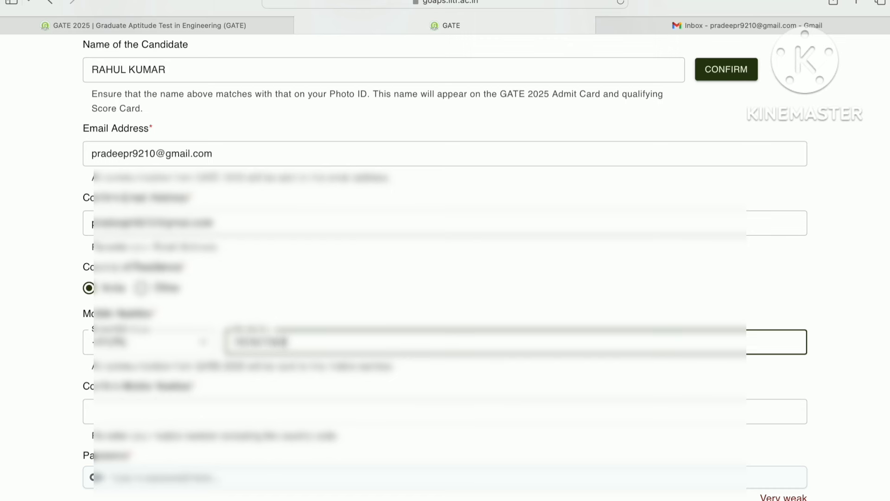
scroll(291, 343, down, 2)
click(220, 330)
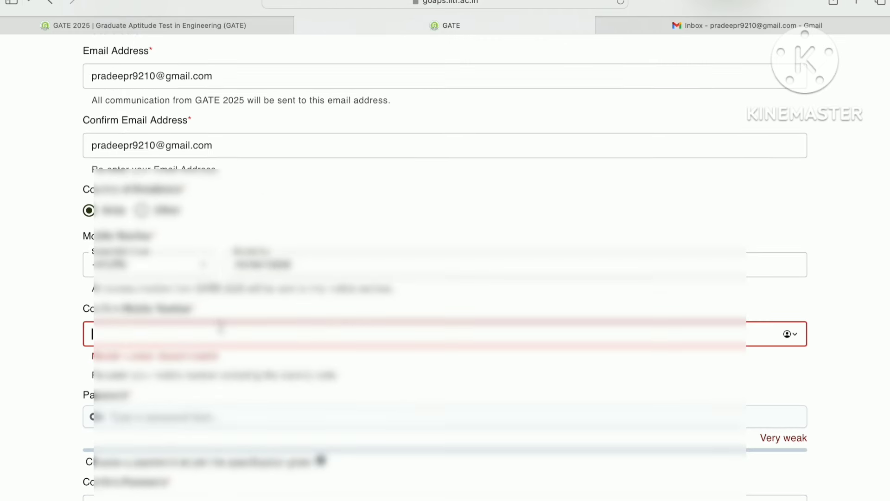
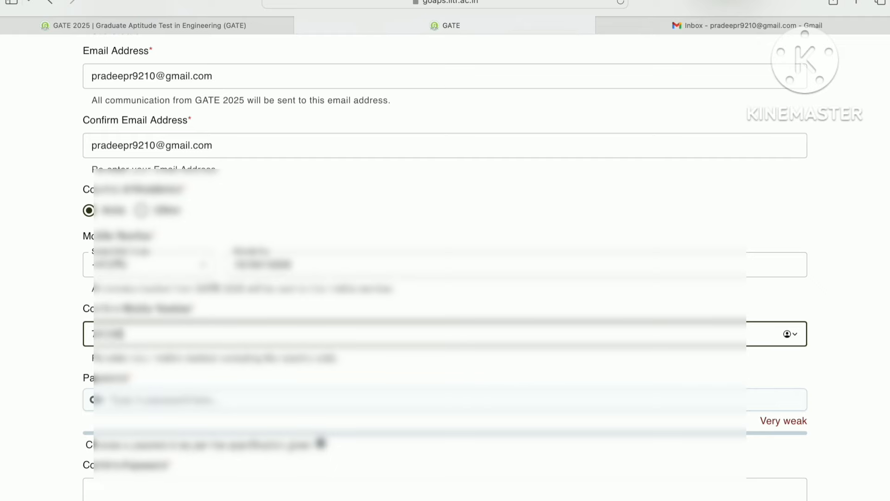
scroll(445, 278, down, 3)
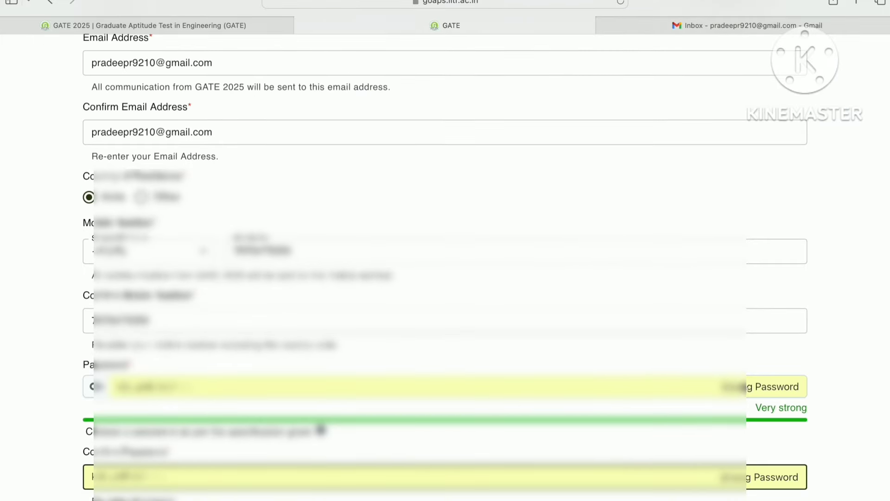
Step: Decline the browser's suggested strong password and type an own account password
click(740, 387)
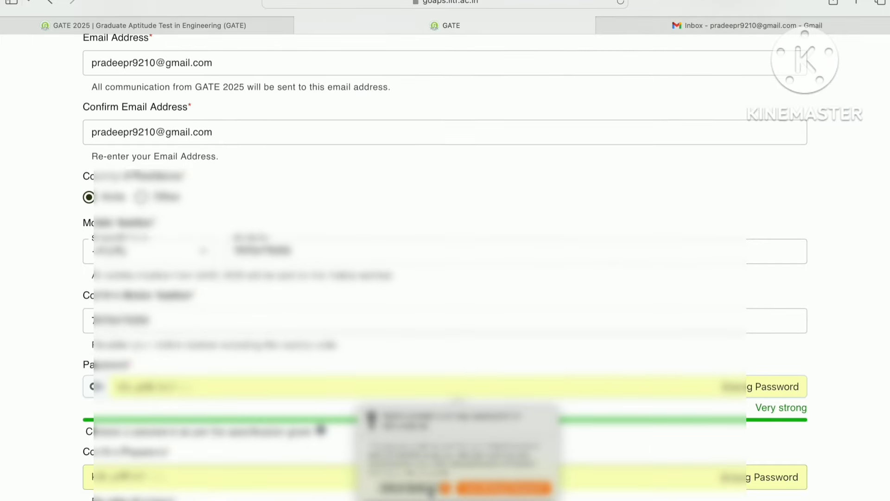
click(428, 494)
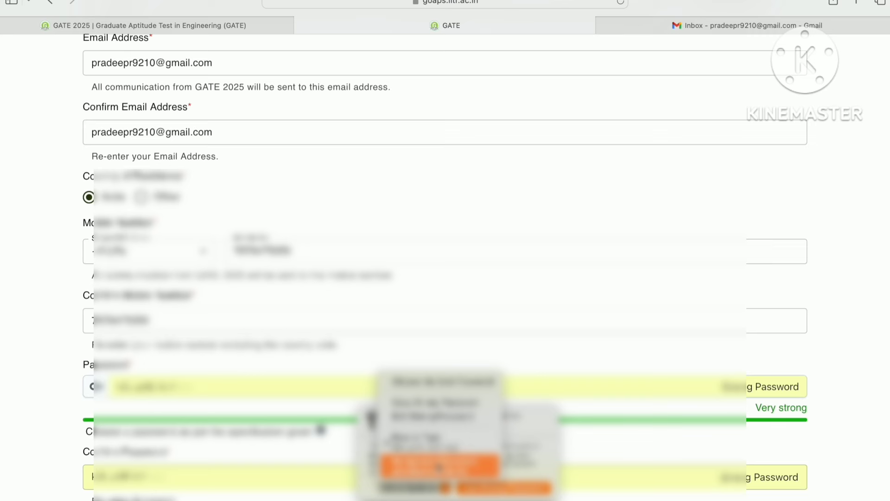
click(440, 416)
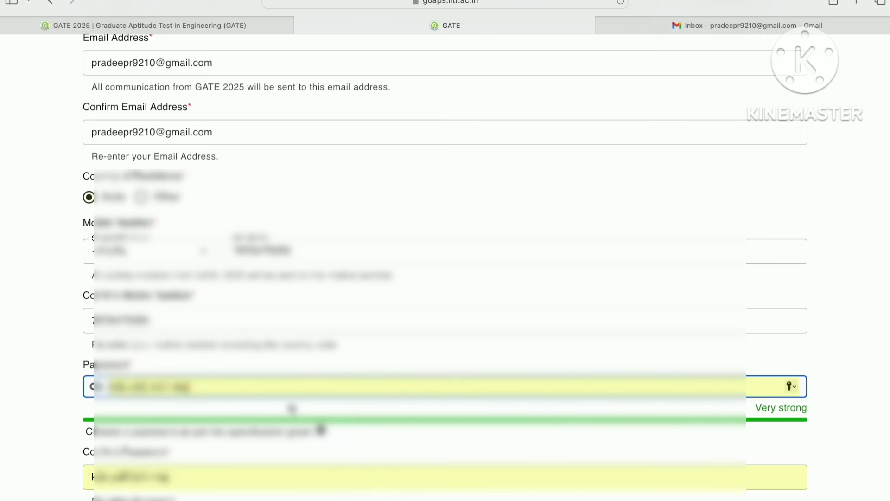
key(BackSpace)
key(BackSpace)
key(BackSpace)
key(BackSpace)
key(BackSpace)
key(BackSpace)
key(BackSpace)
key(BackSpace)
key(BackSpace)
key(BackSpace)
key(BackSpace)
key(BackSpace)
key(BackSpace)
key(BackSpace)
key(BackSpace)
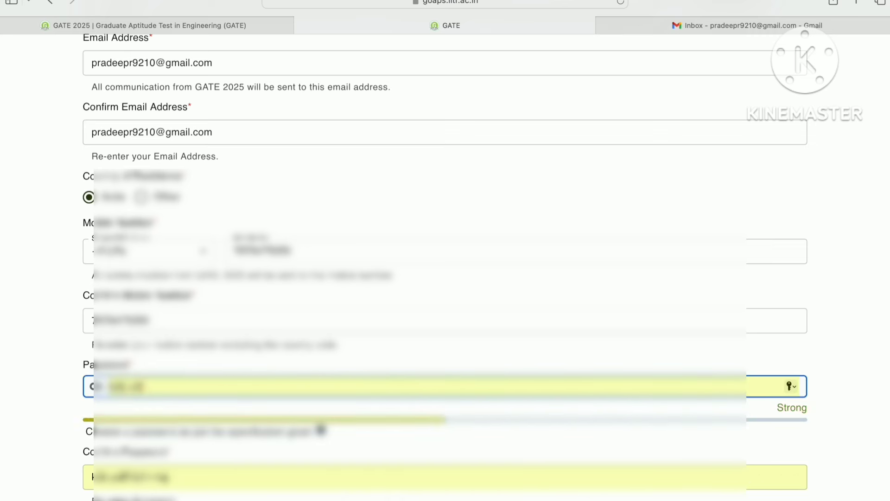
text(a•••)
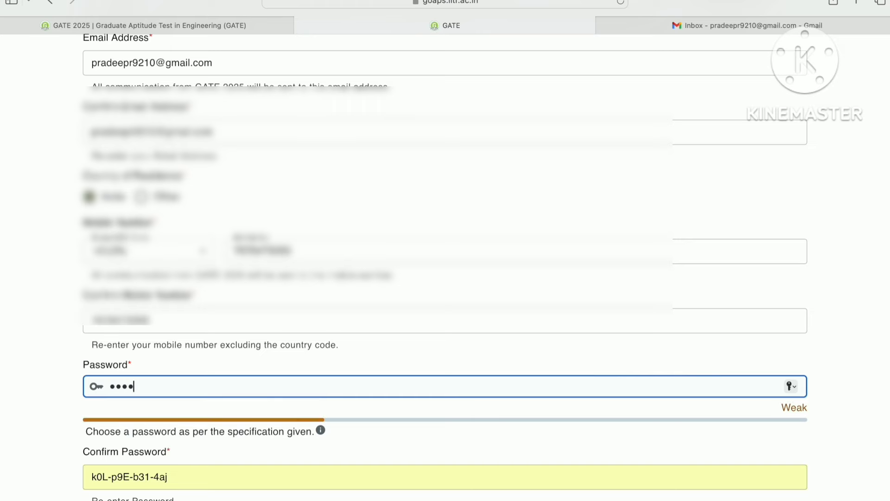
text(•••••)
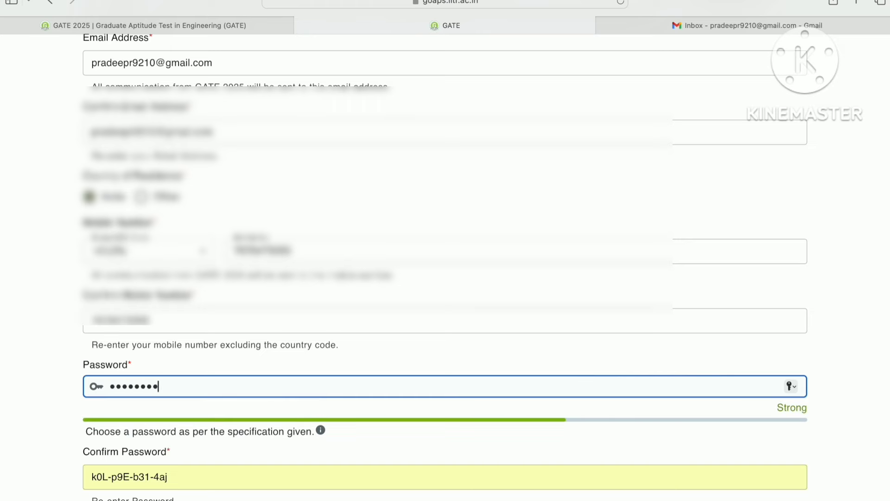
scroll(211, 393, down, 3)
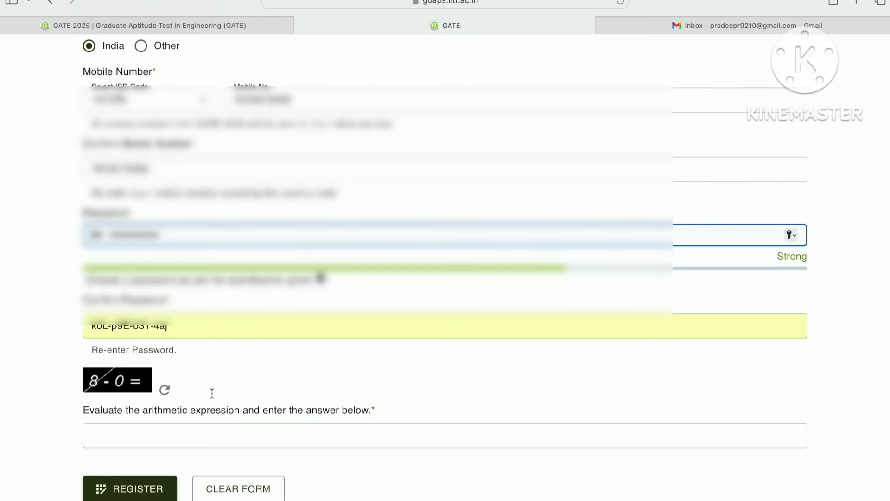
Step: Clear the autofilled Confirm Password and retype the account password
click(572, 339)
click(381, 326)
key(BackSpace)
key(BackSpace)
key(BackSpace)
key(BackSpace)
key(BackSpace)
key(BackSpace)
key(BackSpace)
key(BackSpace)
key(BackSpace)
key(BackSpace)
key(BackSpace)
key(BackSpace)
key(BackSpace)
key(BackSpace)
key(BackSpace)
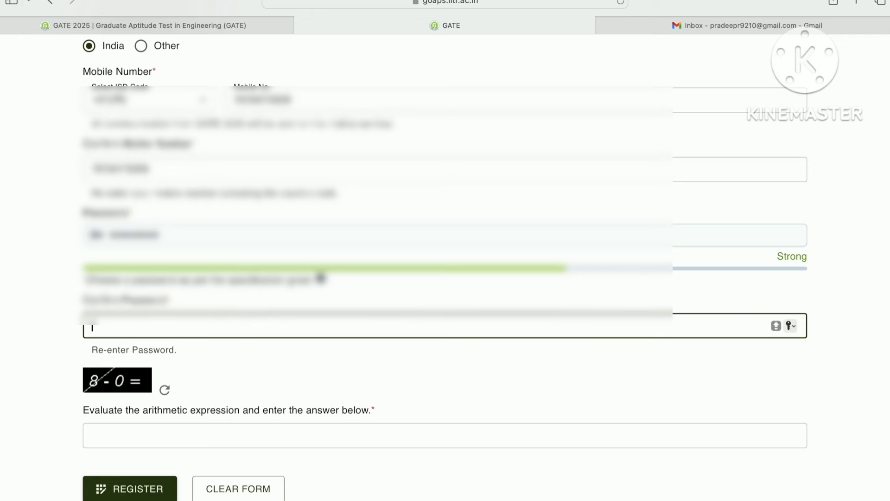
Step: Answer the arithmetic check with 8 and submit the registration form
scroll(428, 315, down, 2)
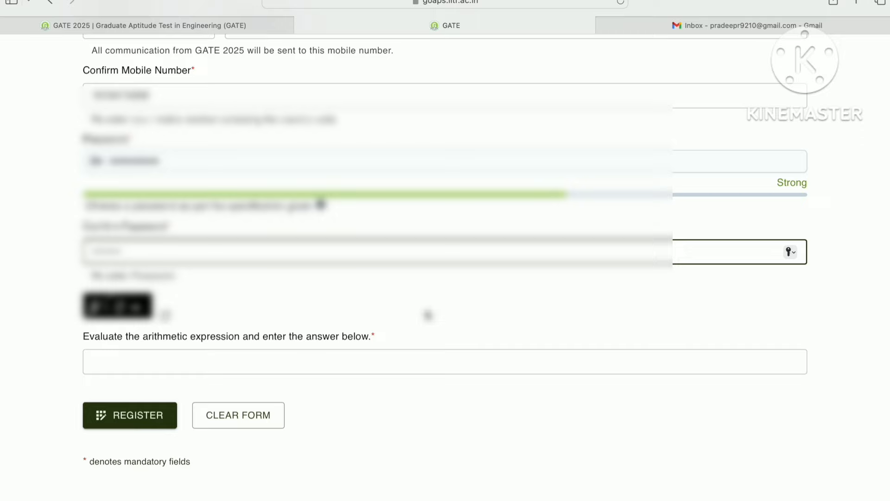
click(332, 364)
text(8)
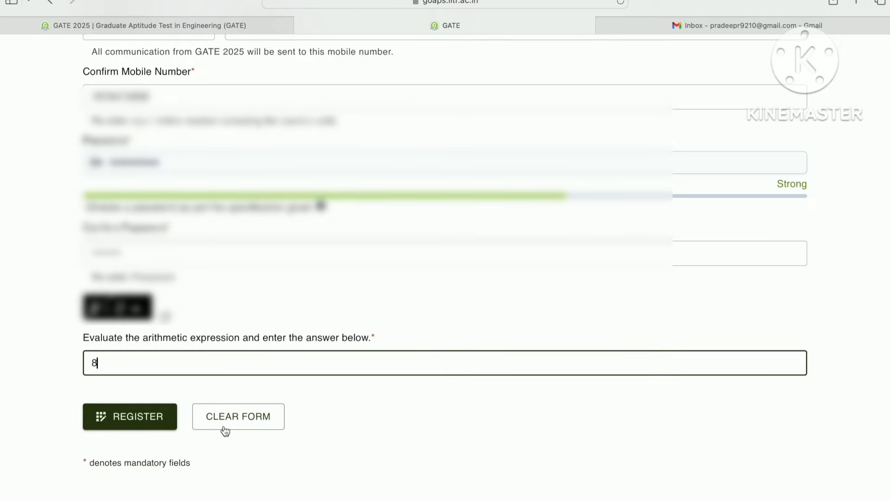
click(140, 417)
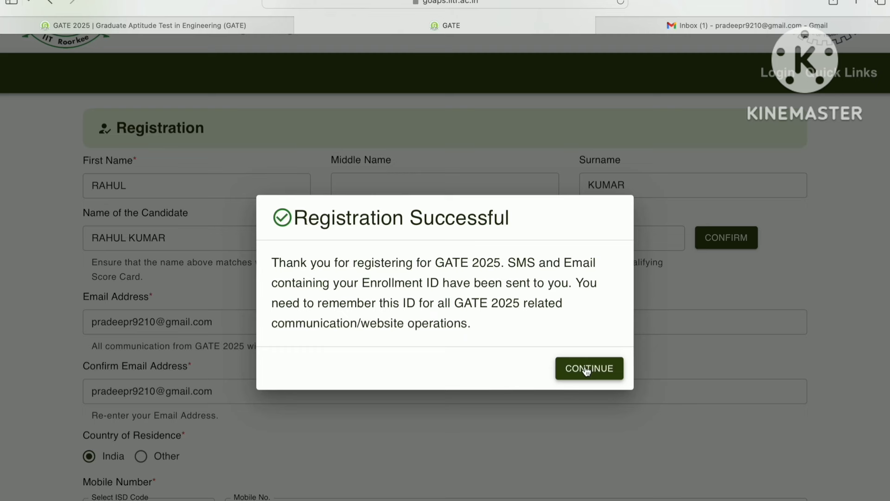
Step: Dismiss the Registration Successful message and decline saving the password to iCloud Keychain
click(587, 368)
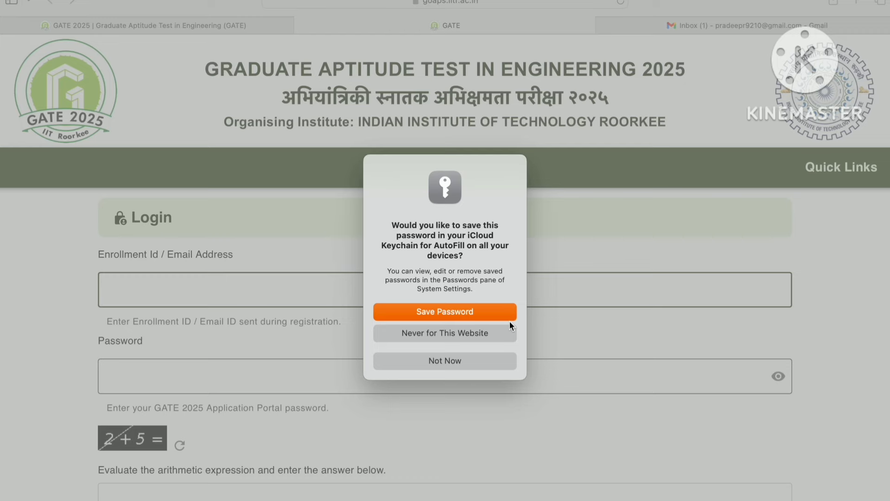
click(455, 360)
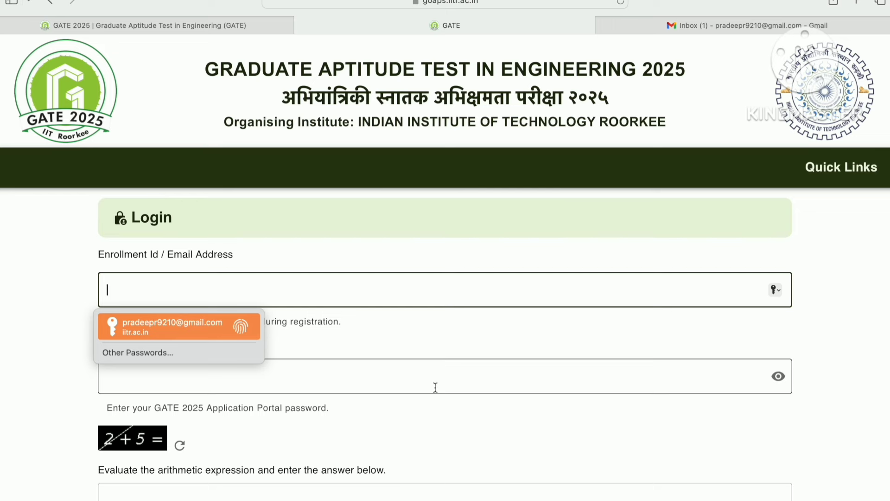
Step: Log in with the registered e-mail, the account password and arithmetic answer 7
scroll(435, 387, down, 1)
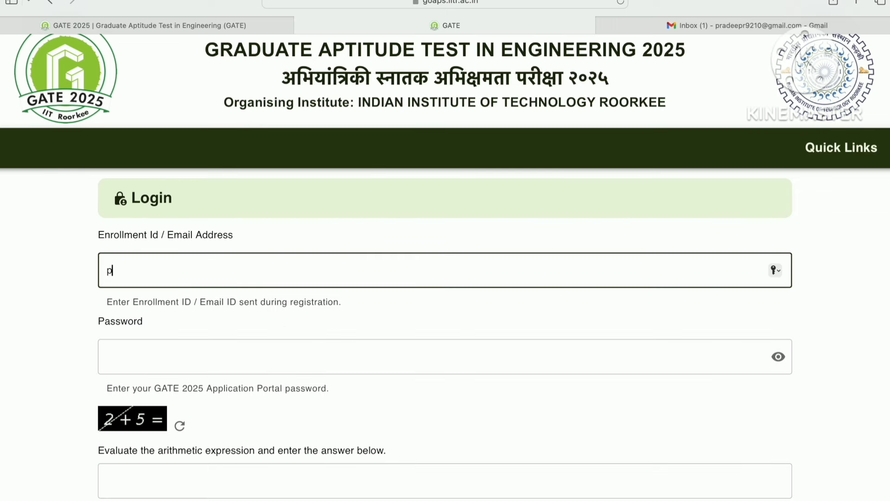
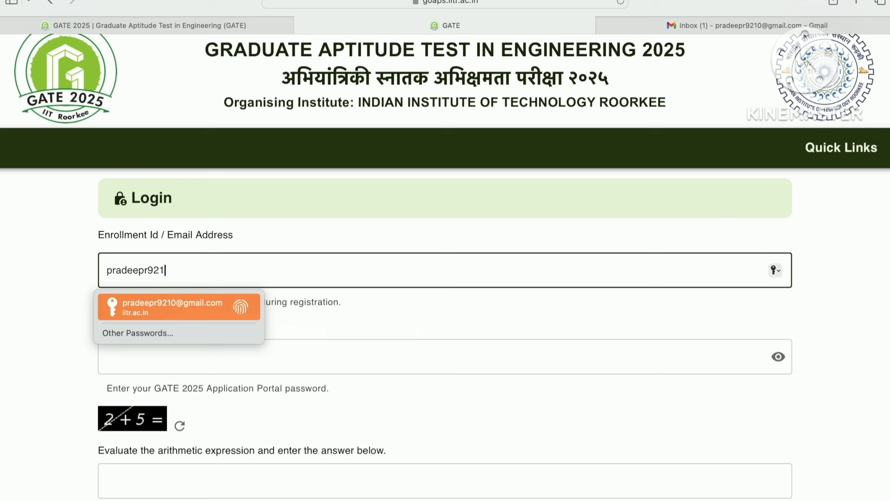
click(324, 356)
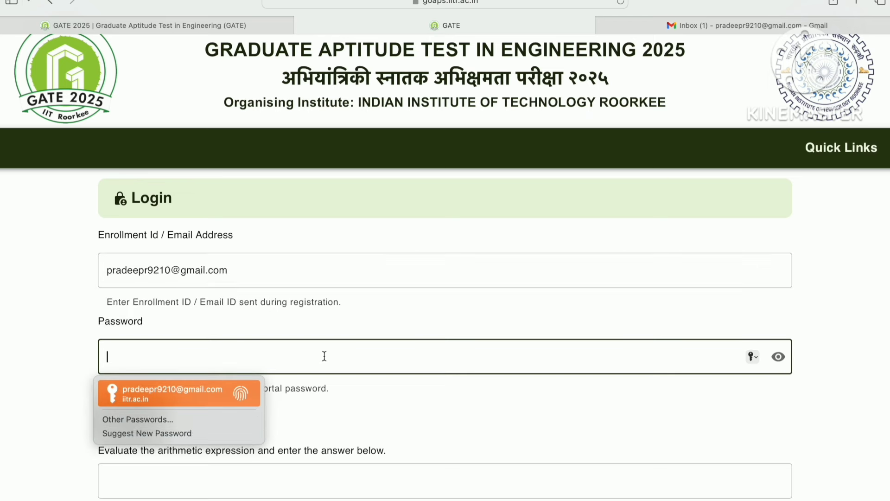
text(•••••)
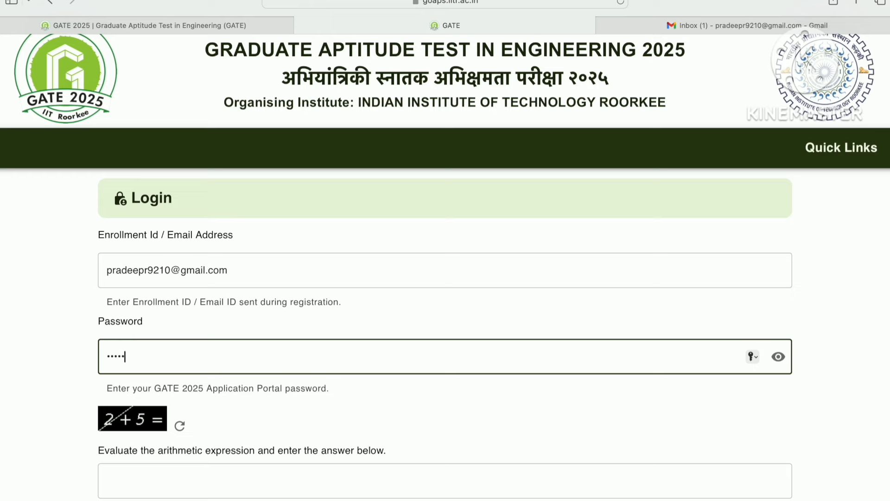
scroll(445, 278, down, 3)
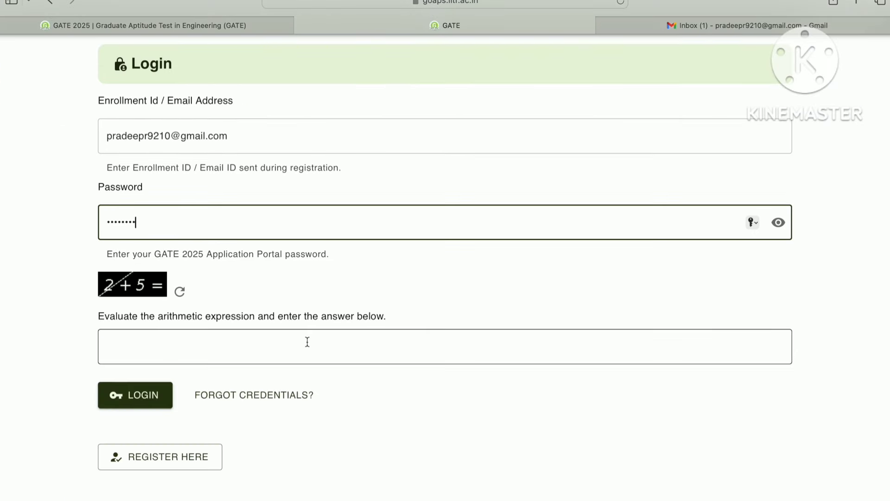
click(308, 342)
text(7)
scroll(308, 342, up, 3)
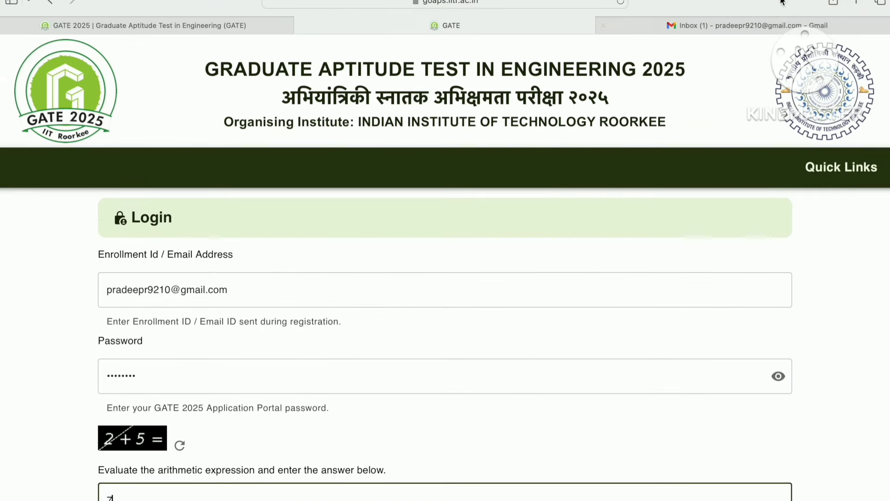
scroll(574, 221, down, 3)
key(Return)
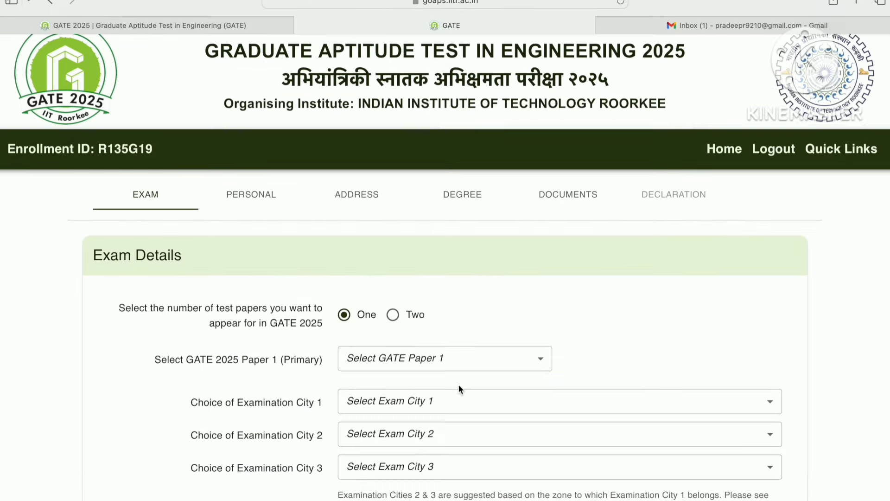
scroll(459, 389, down, 3)
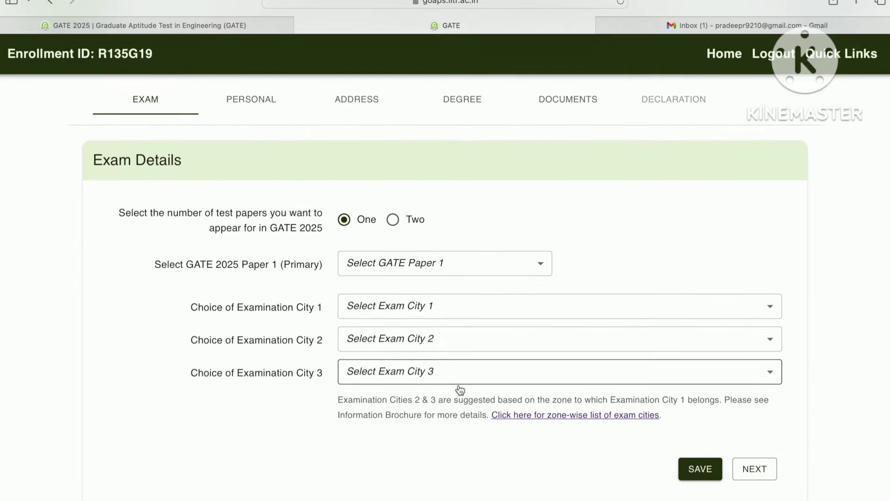
scroll(458, 384, up, 3)
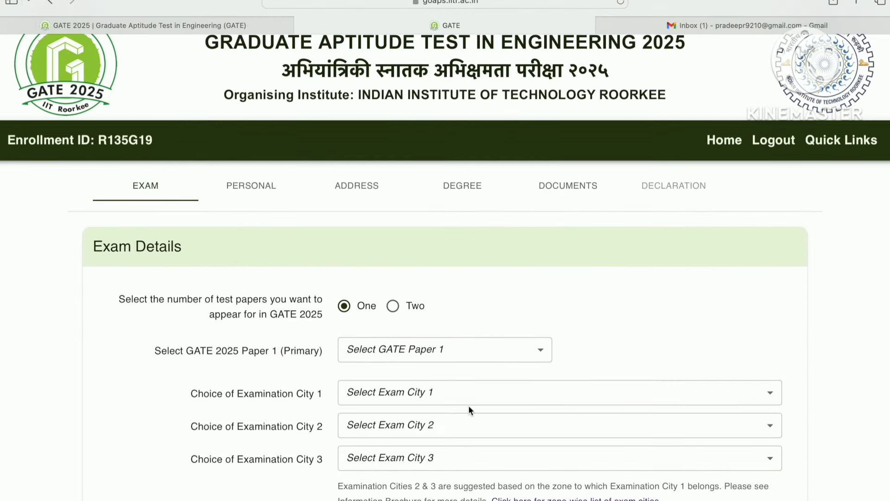
scroll(468, 406, down, 2)
click(393, 224)
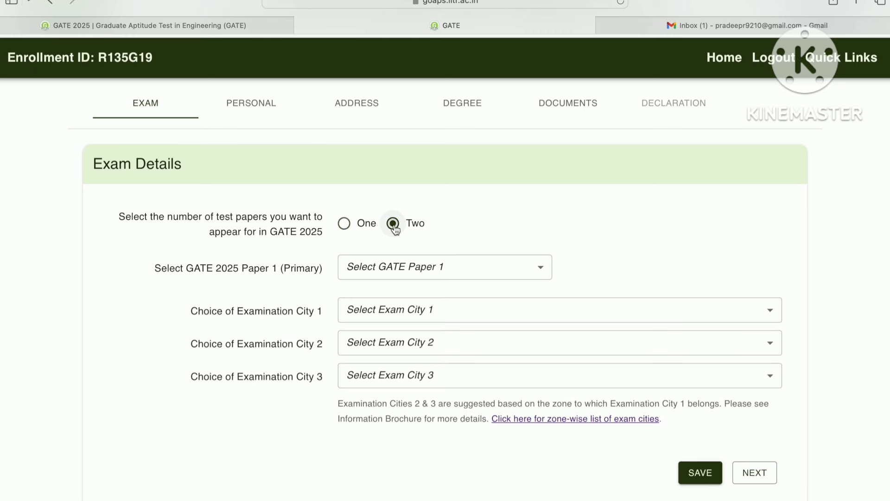
click(343, 224)
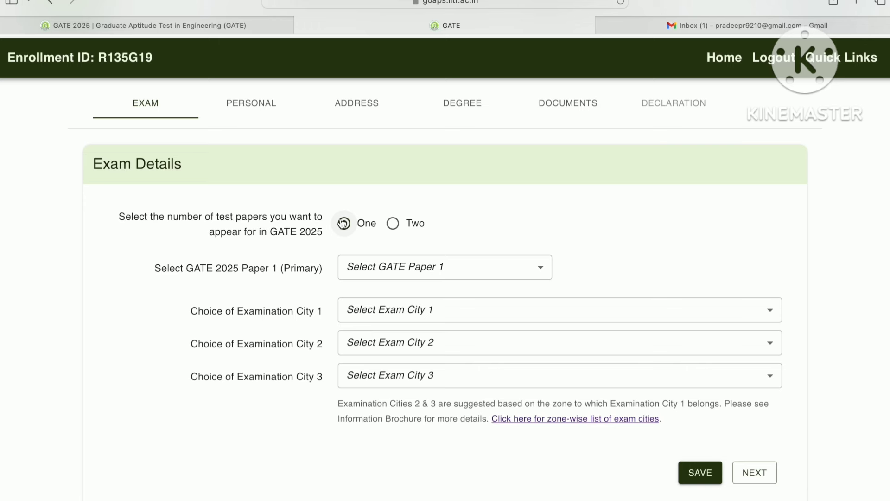
click(394, 225)
click(345, 224)
Step: Select Chemistry (CY) as the primary GATE paper and confirm it
click(414, 274)
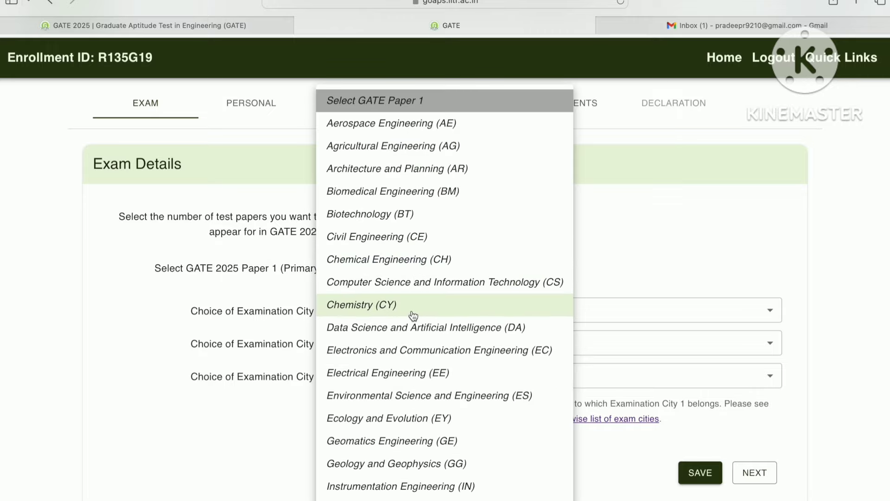
click(415, 305)
click(438, 351)
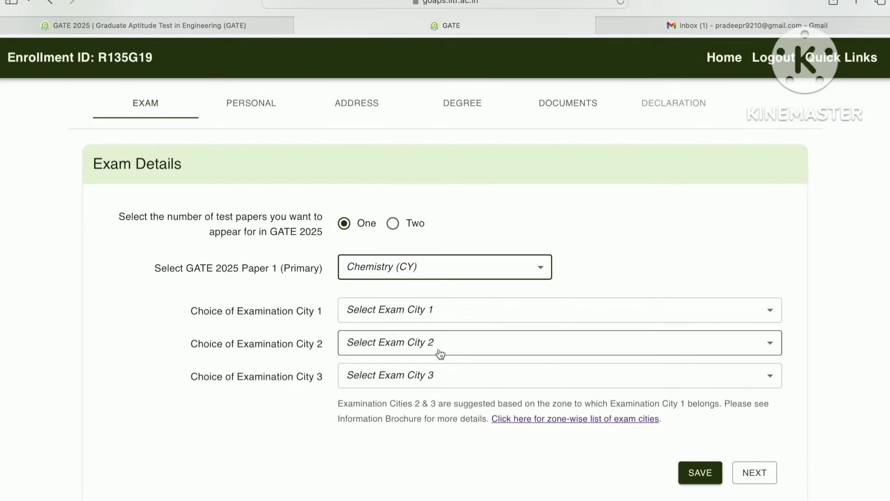
Step: Choose exam cities Dehradun (UK), Meerut (UP) and NOIDA (UP) as choices 1, 2 and 3
click(404, 311)
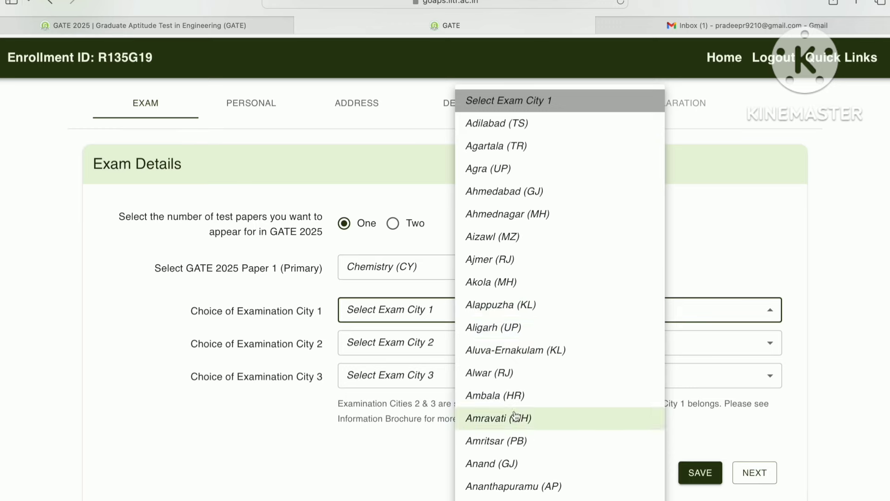
scroll(517, 415, down, 15)
scroll(516, 416, down, 10)
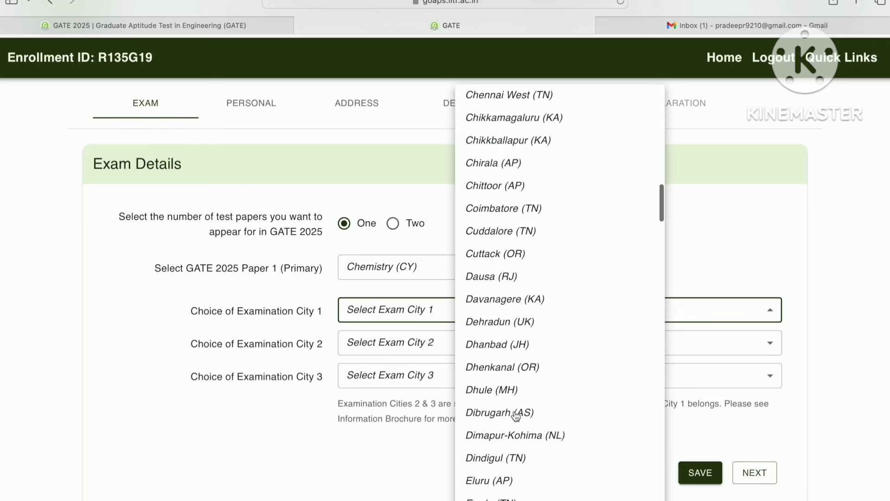
scroll(517, 416, up, 20)
scroll(517, 416, down, 20)
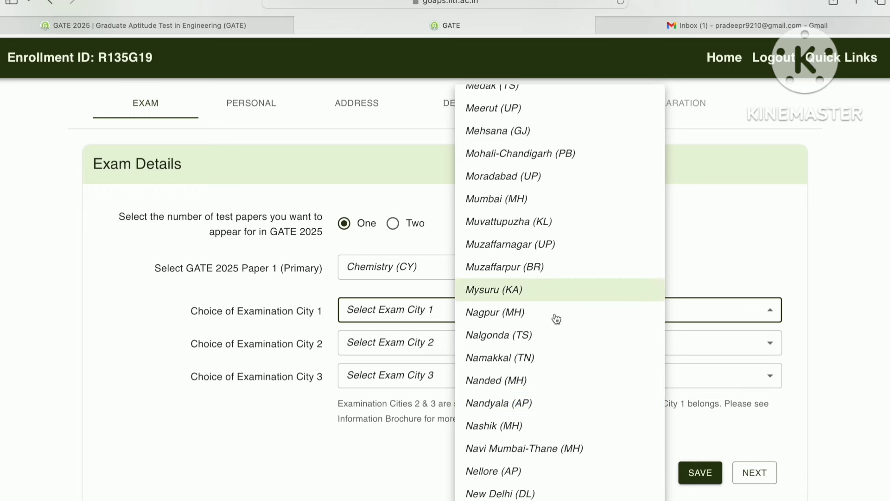
scroll(563, 332, up, 10)
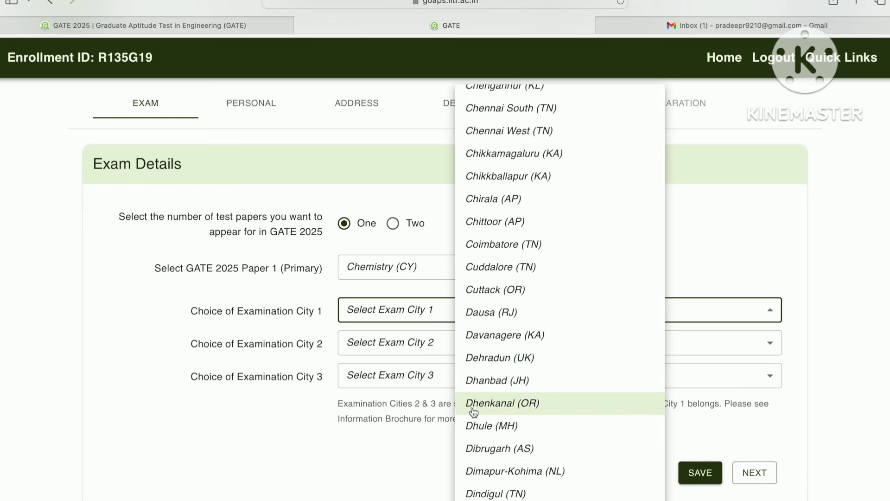
click(499, 360)
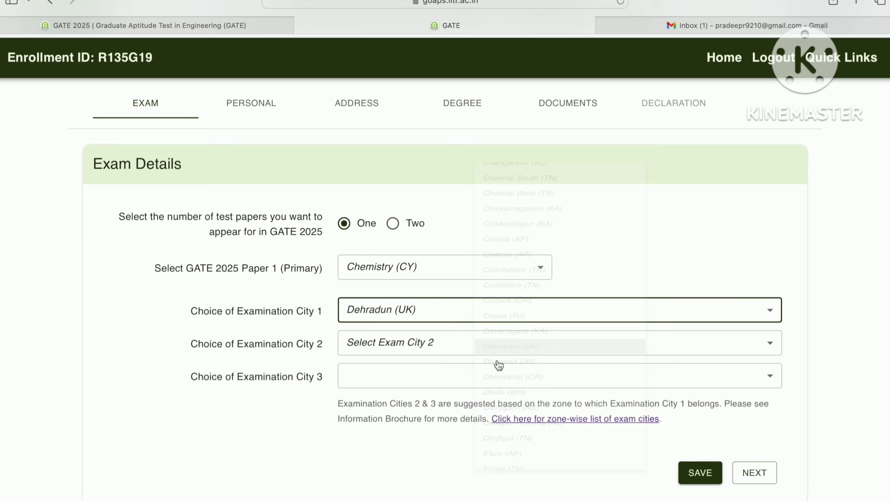
click(394, 345)
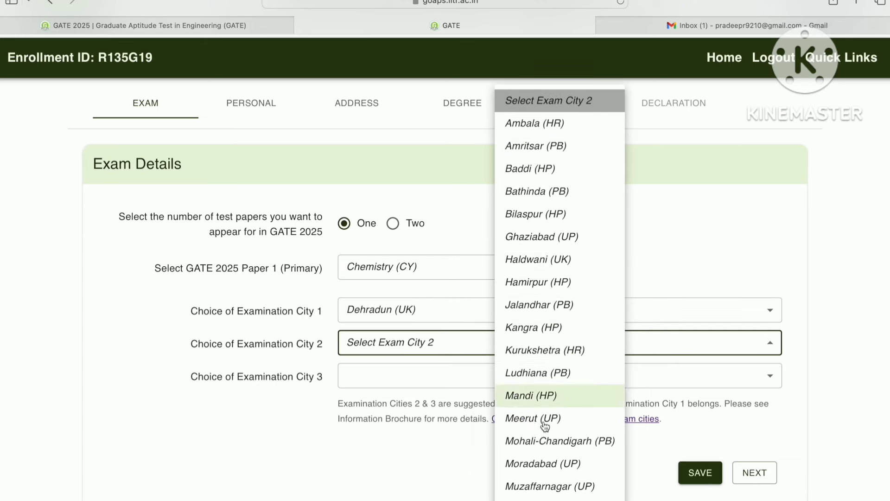
scroll(541, 434, down, 3)
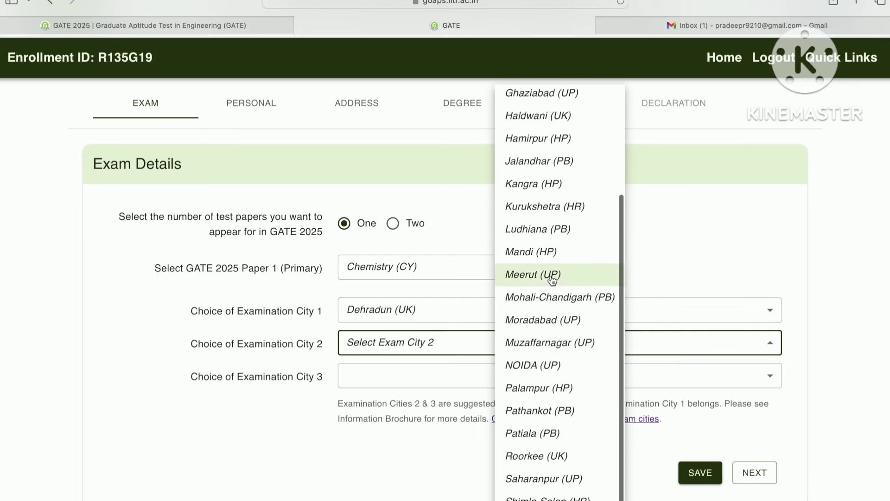
click(533, 275)
click(419, 385)
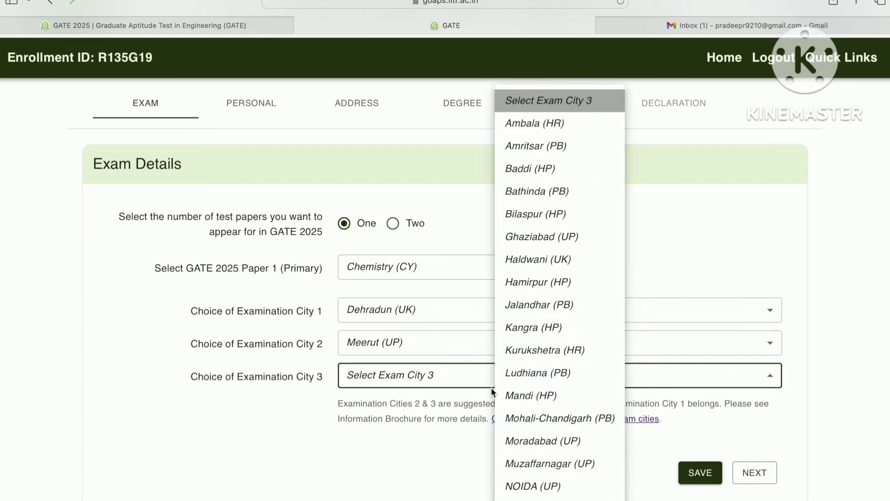
click(548, 483)
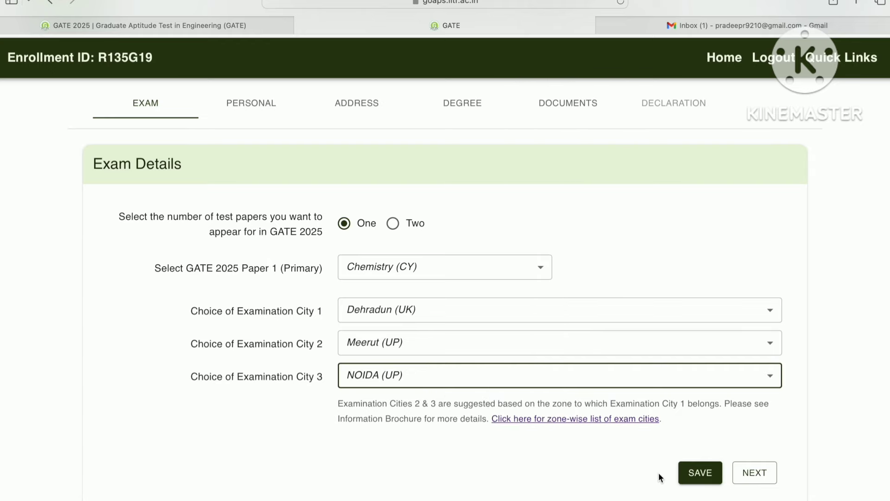
Step: Save the exam details and proceed to the Personal Details section
scroll(588, 408, up, 2)
scroll(603, 415, down, 4)
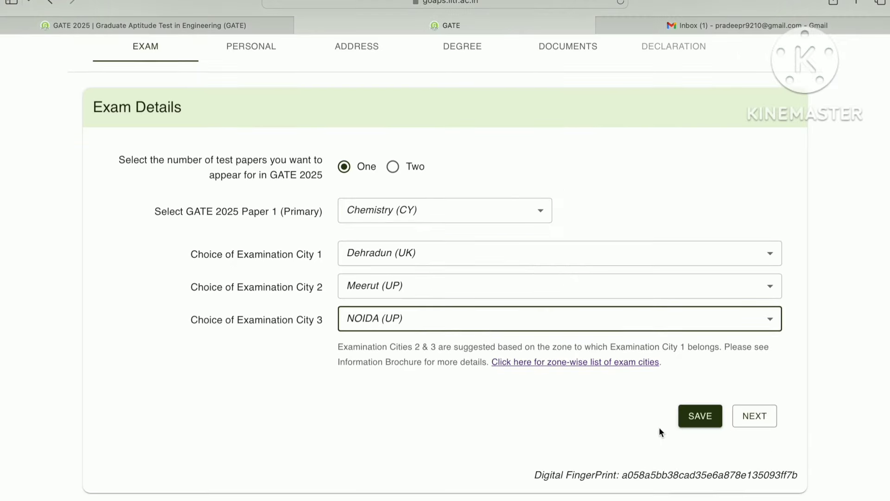
click(701, 418)
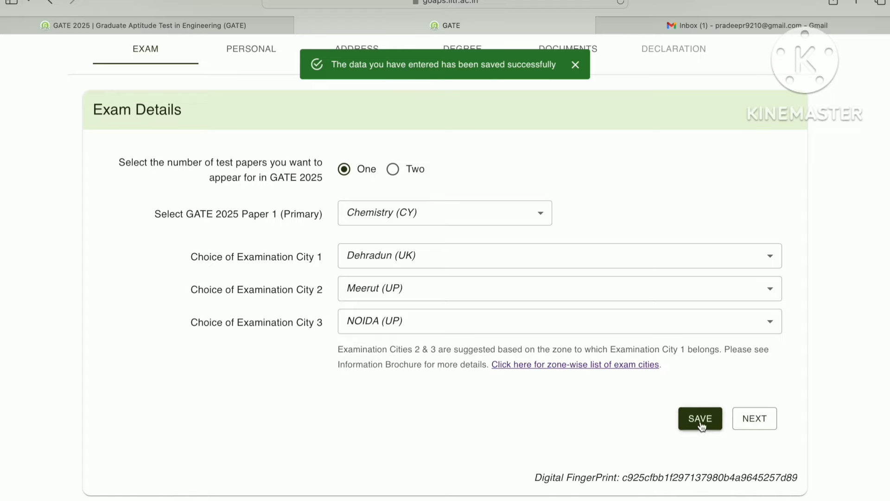
scroll(700, 425, up, 2)
scroll(700, 421, down, 2)
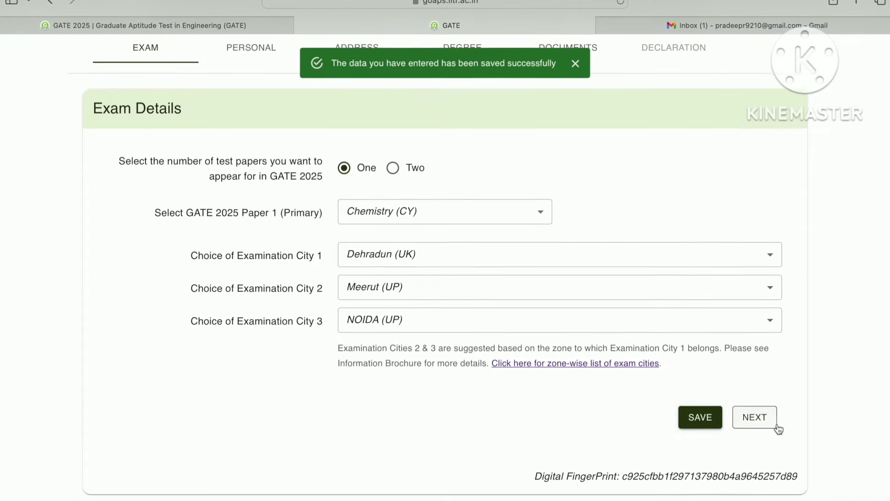
click(754, 417)
Step: Verify the e-mail address and mobile number with their OTPs on the Personal tab
scroll(764, 421, down, 1)
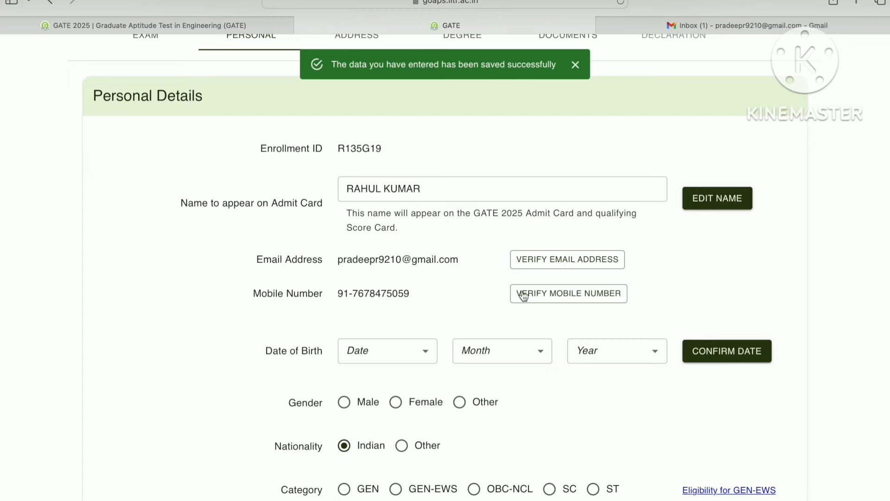
scroll(558, 264, down, 1)
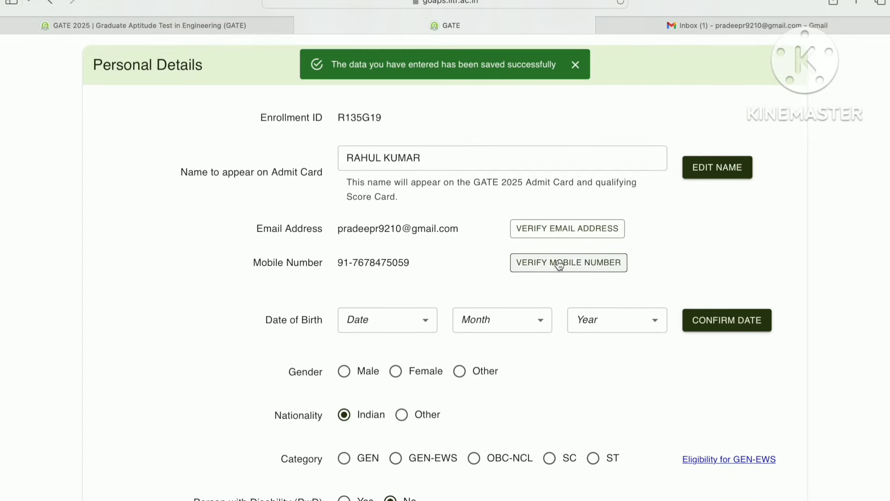
scroll(579, 268, down, 2)
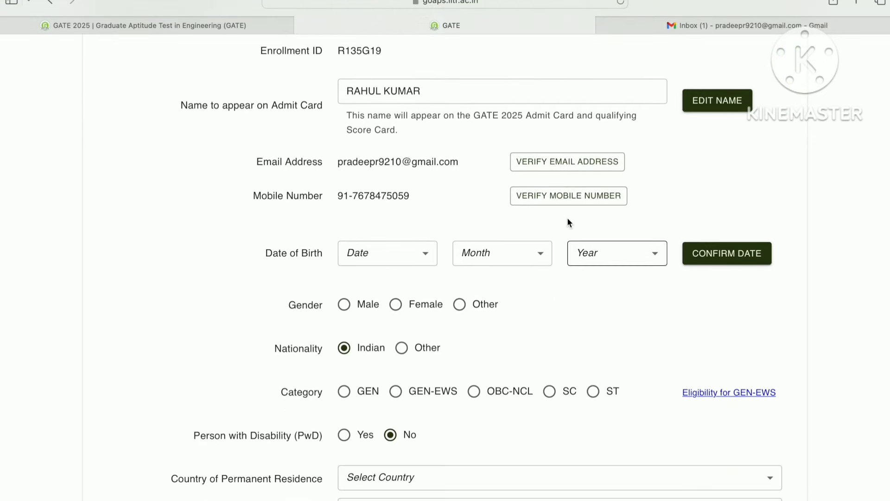
click(563, 162)
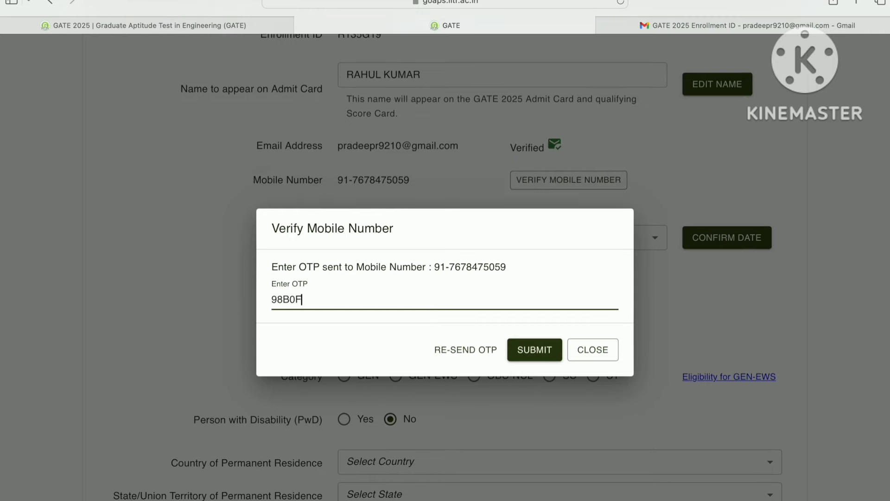
click(531, 355)
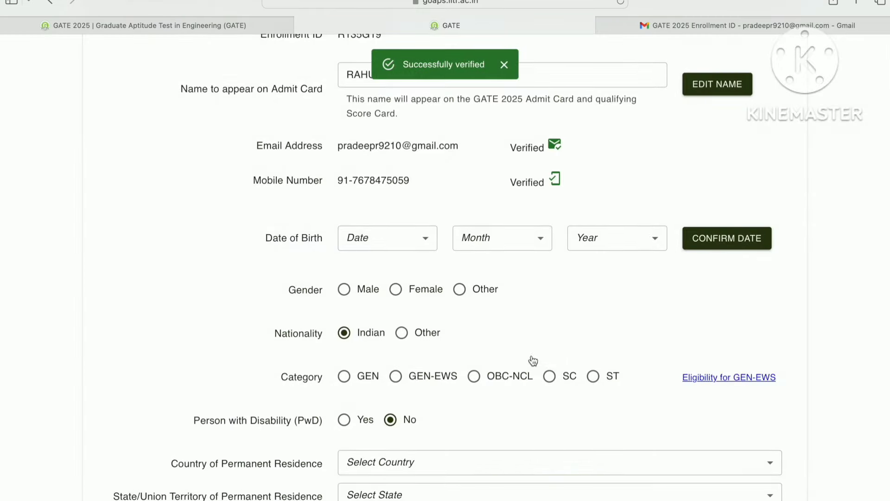
scroll(531, 357, down, 2)
click(404, 191)
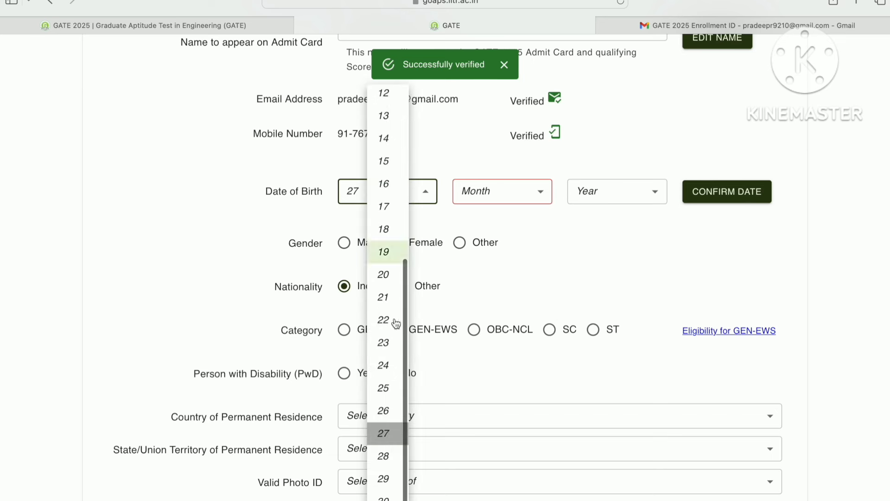
click(384, 434)
click(479, 196)
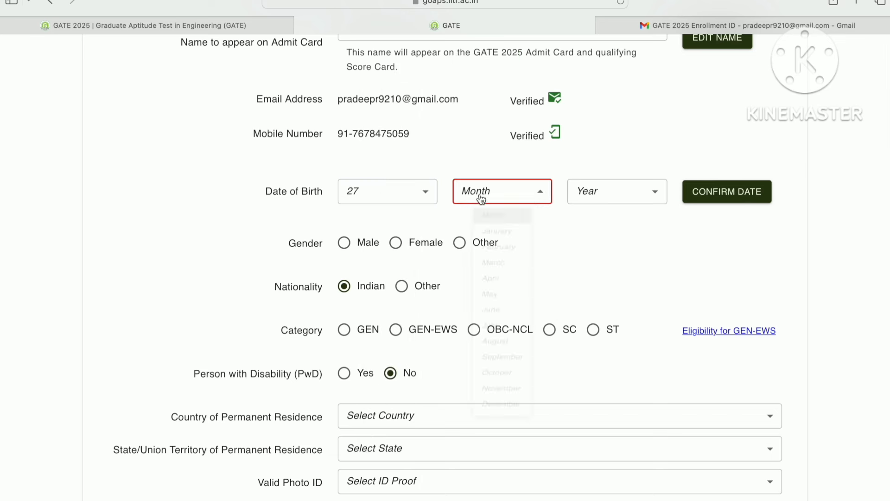
click(504, 356)
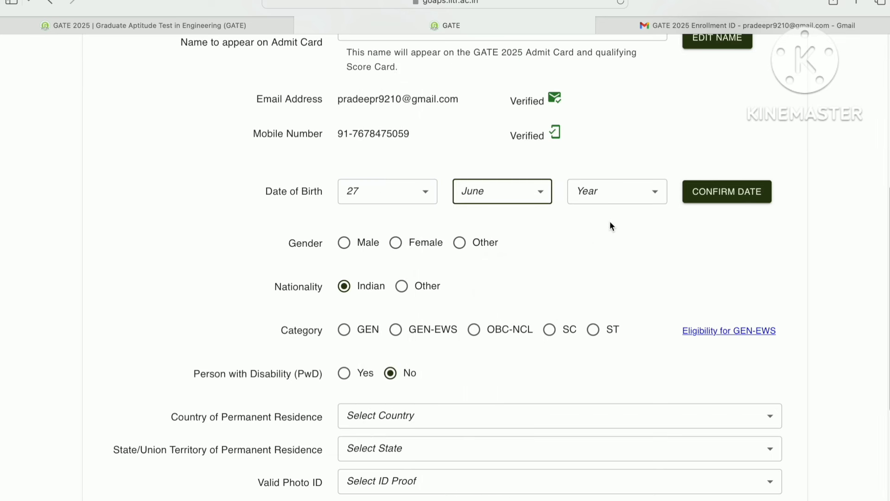
click(632, 192)
scroll(626, 379, down, 5)
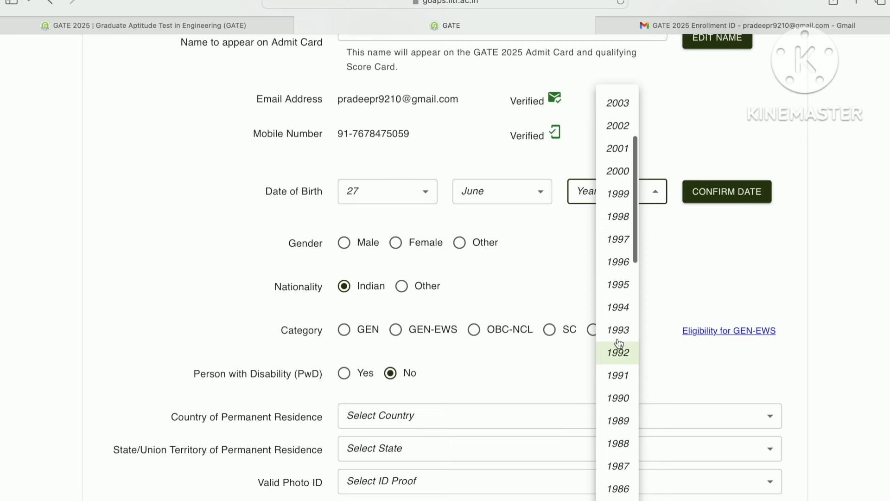
click(618, 239)
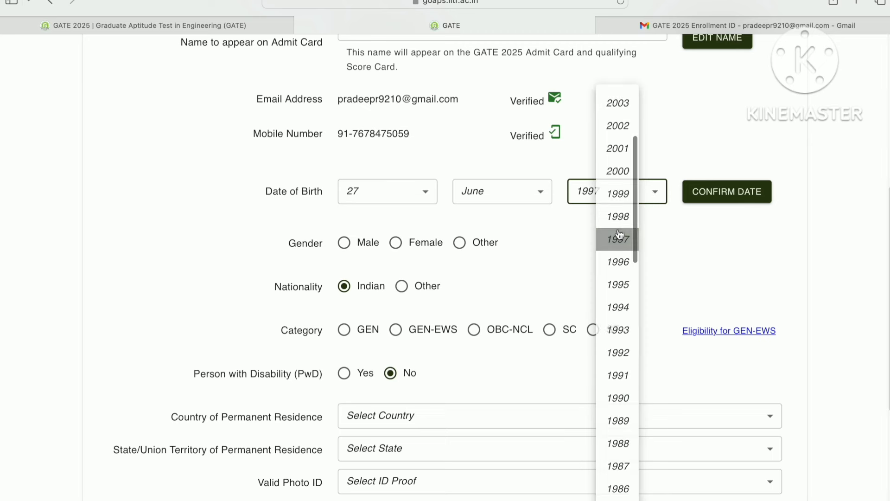
Step: Select Male as gender and GEN as category
click(346, 244)
scroll(381, 303, down, 3)
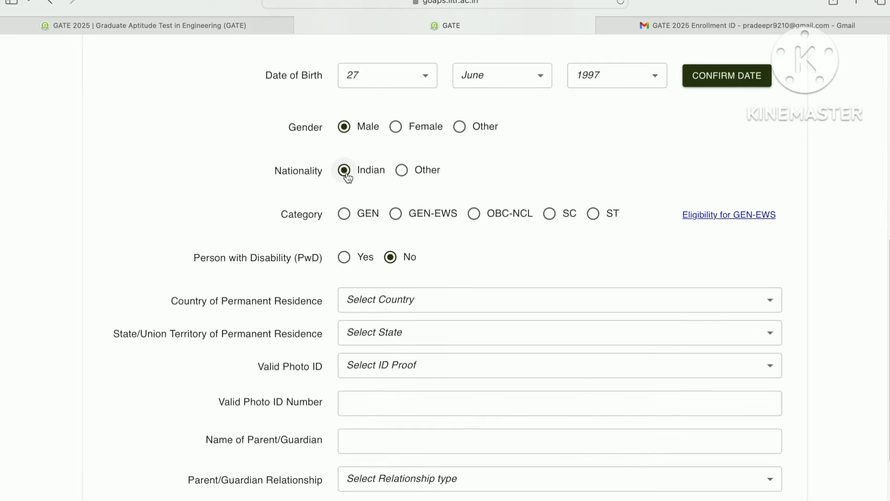
click(345, 214)
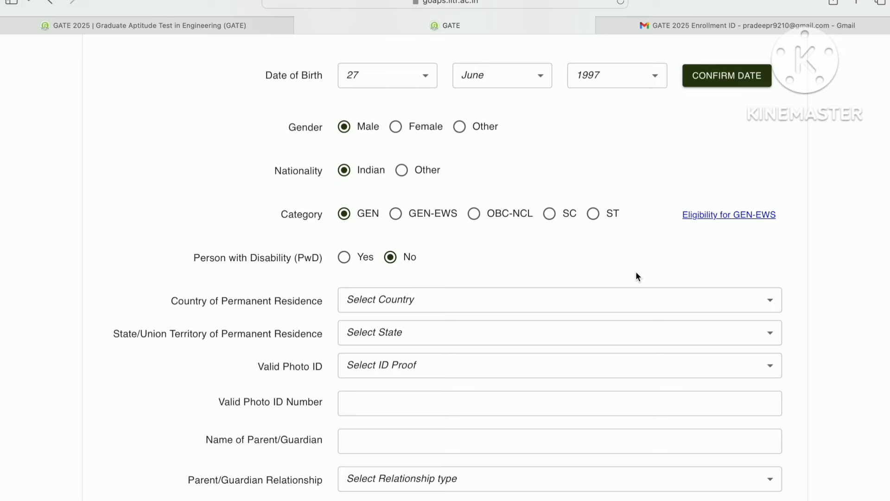
scroll(636, 276, down, 2)
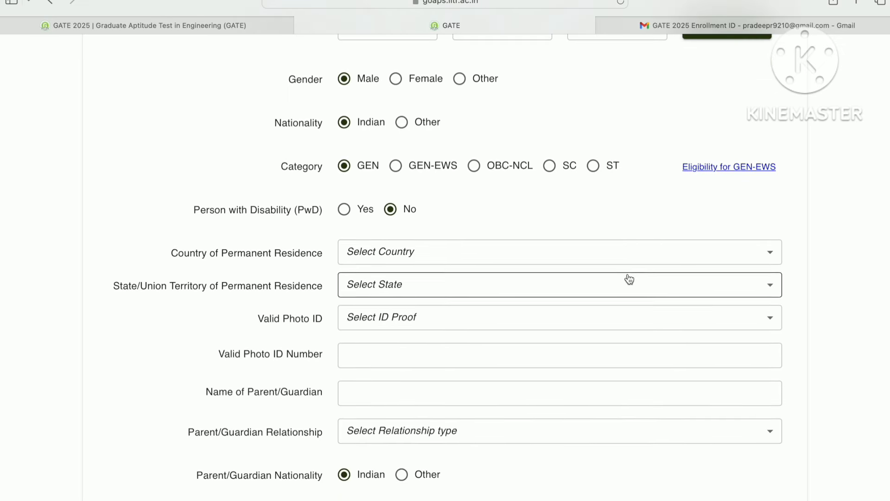
scroll(471, 294, down, 1)
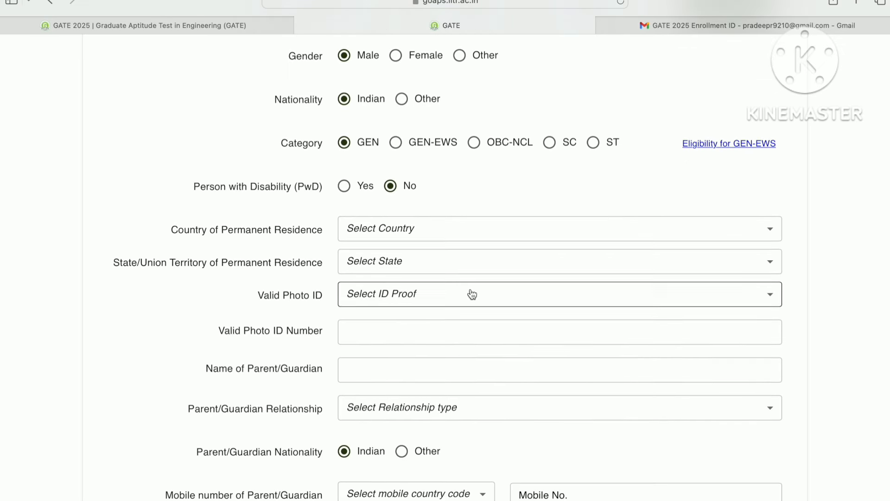
Step: Set residence to India and Delhi, and choose Aadhaar ID as the photo ID type
click(468, 228)
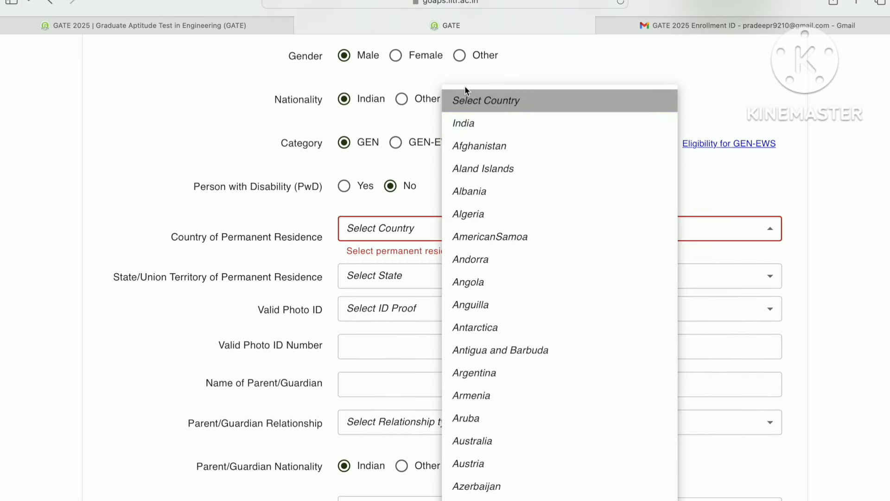
click(482, 122)
click(438, 268)
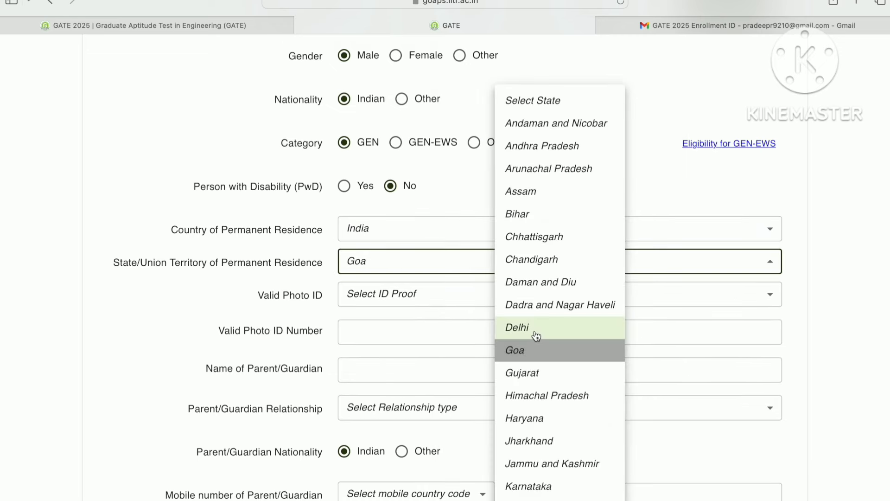
click(533, 329)
click(423, 298)
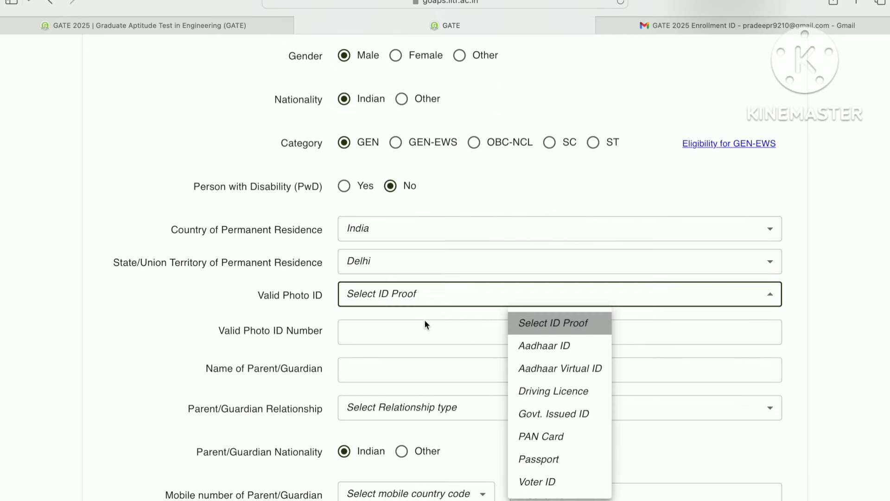
click(520, 346)
Step: Enter the Aadhaar ID number and the parent's name
scroll(432, 382, down, 3)
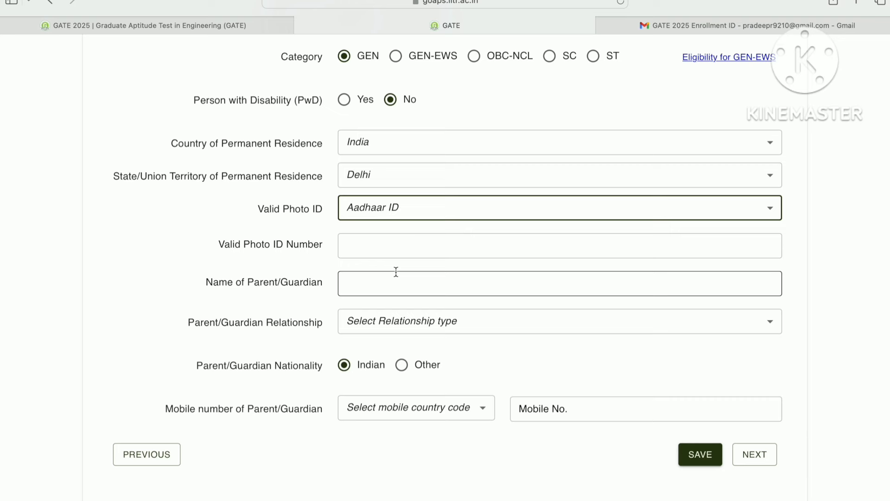
click(397, 245)
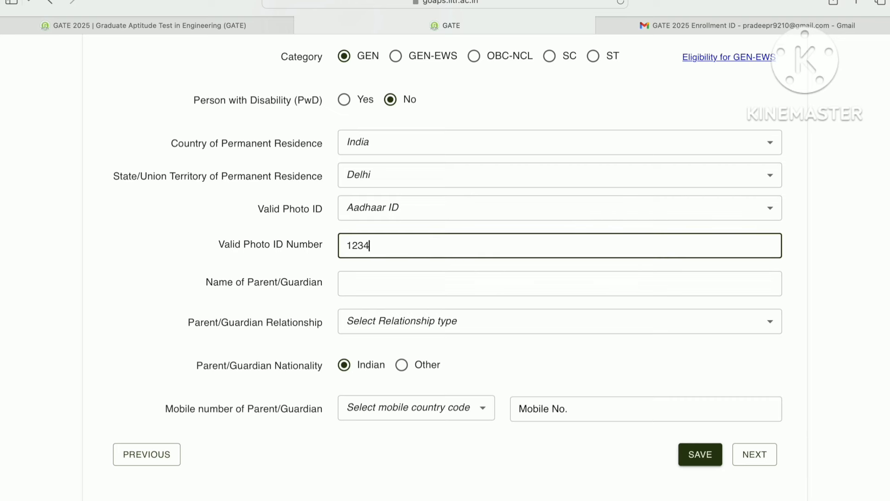
scroll(413, 251, down, 1)
click(416, 268)
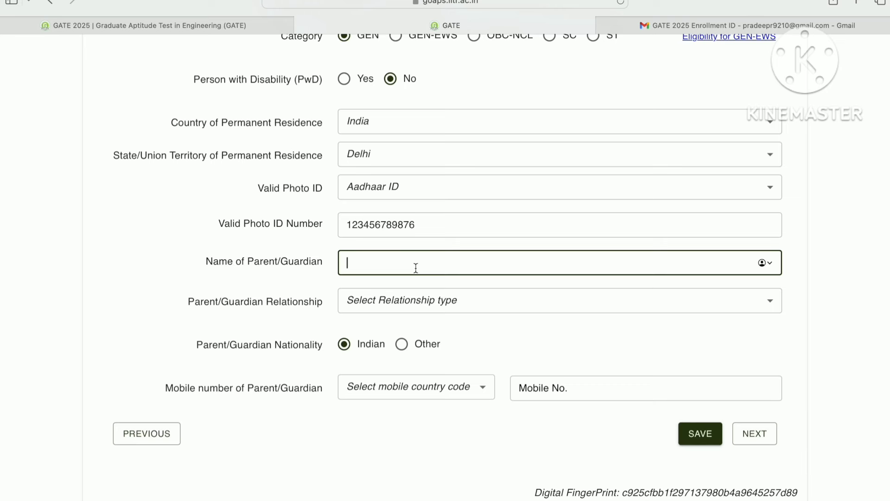
text(jayendrsa)
Step: Set the parent relationship to Father and the mobile country code to +91 (IN)
click(451, 301)
click(523, 354)
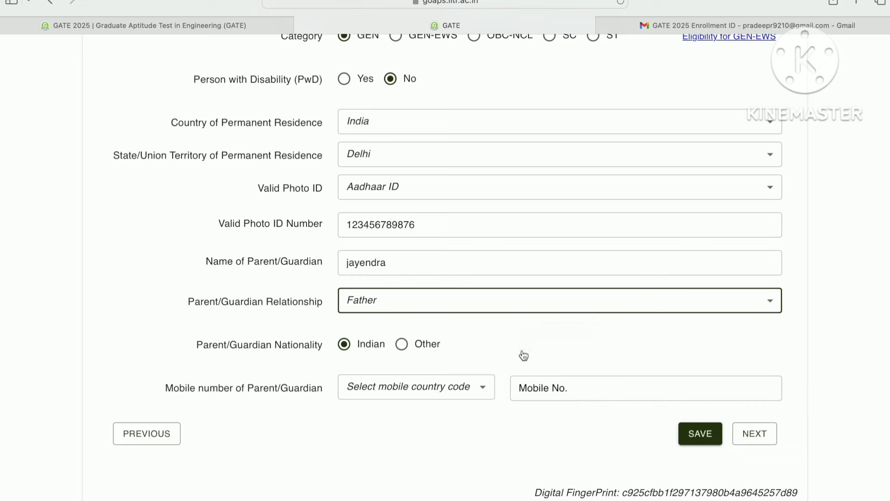
scroll(524, 355, down, 1)
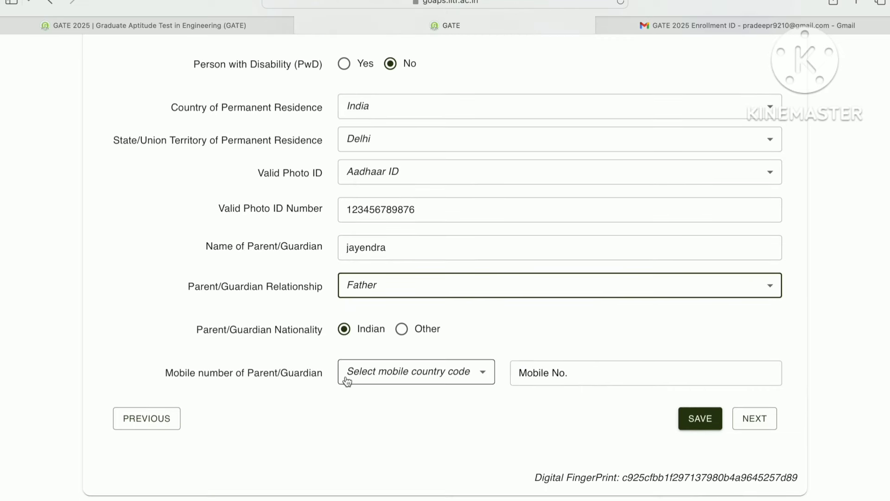
click(347, 380)
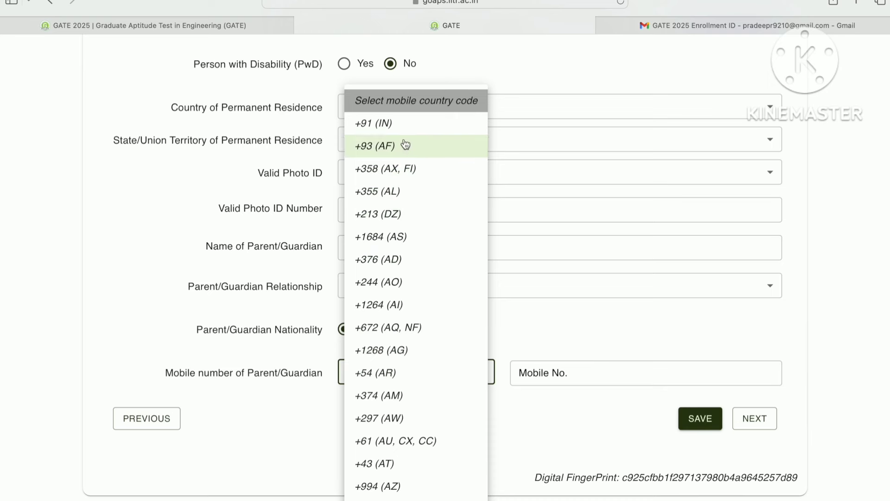
click(410, 125)
click(606, 377)
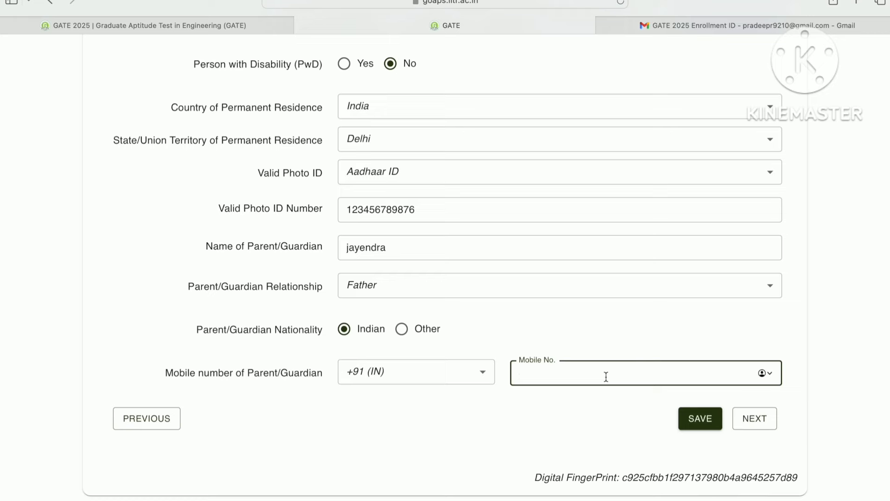
text(8282)
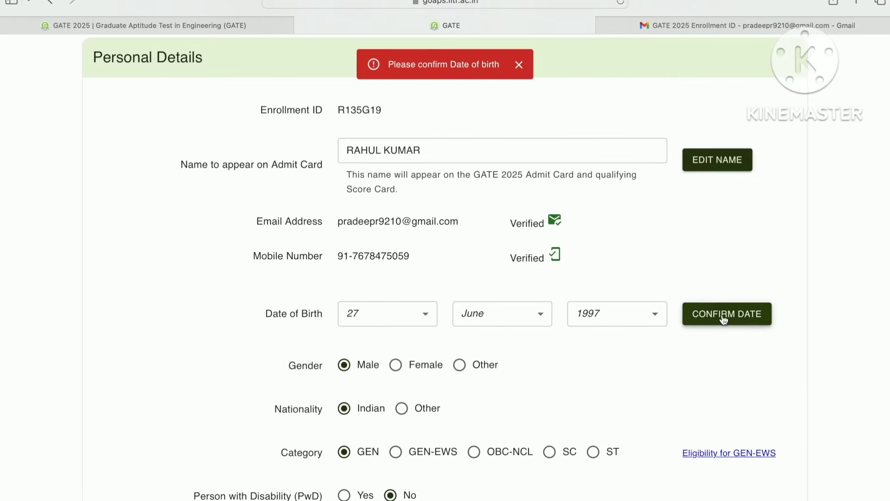
click(724, 319)
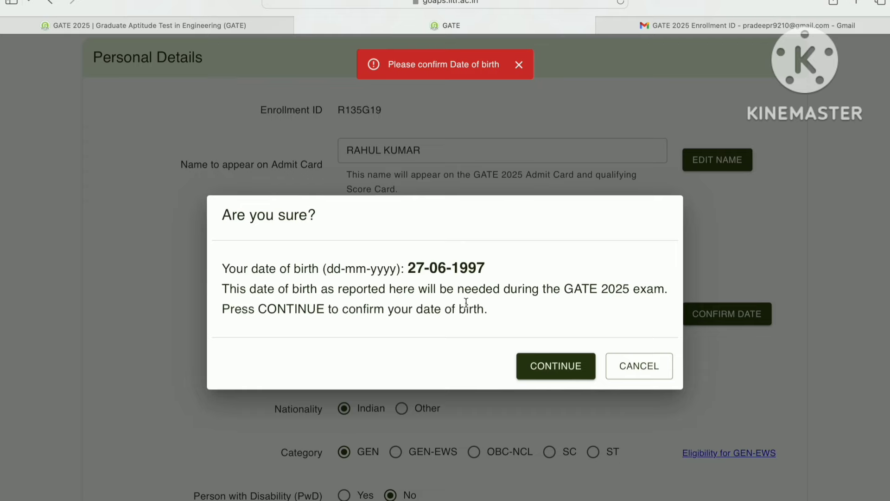
click(555, 367)
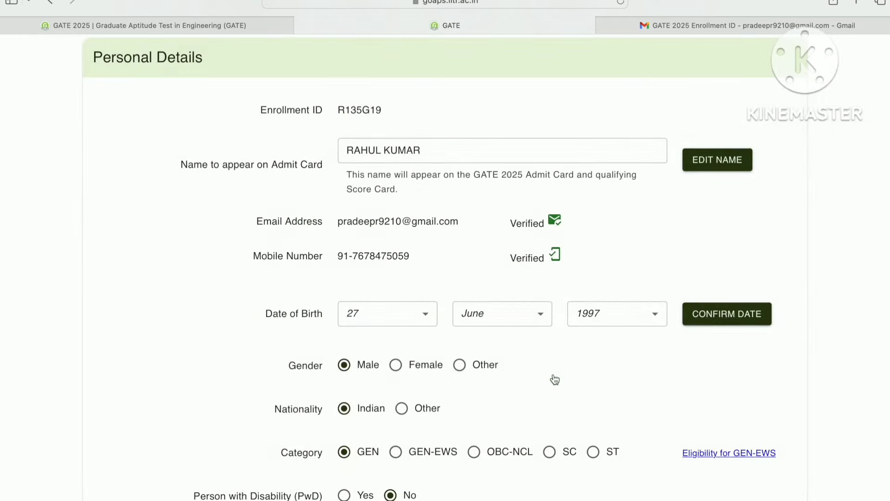
scroll(555, 380, down, 10)
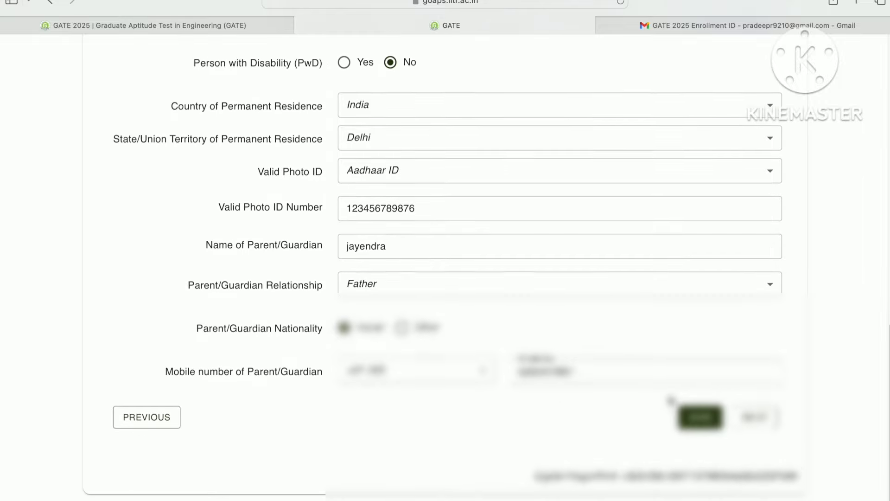
click(755, 420)
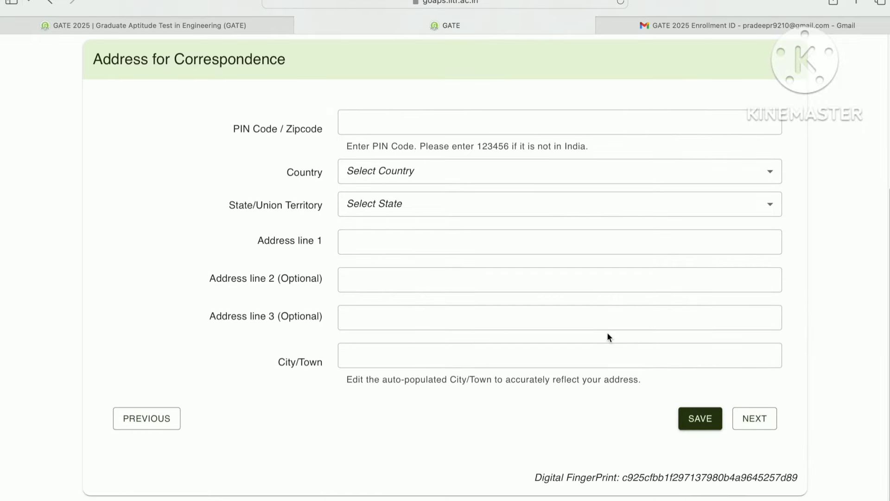
Step: Enter the correspondence PIN code so Uttar Pradesh and the city auto-fill, add address line 1, and save
click(414, 132)
click(422, 119)
text(201001)
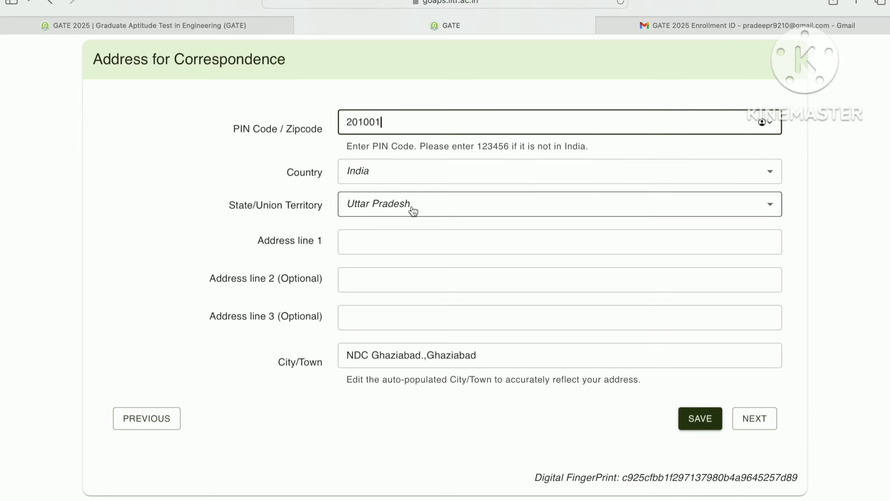
click(406, 244)
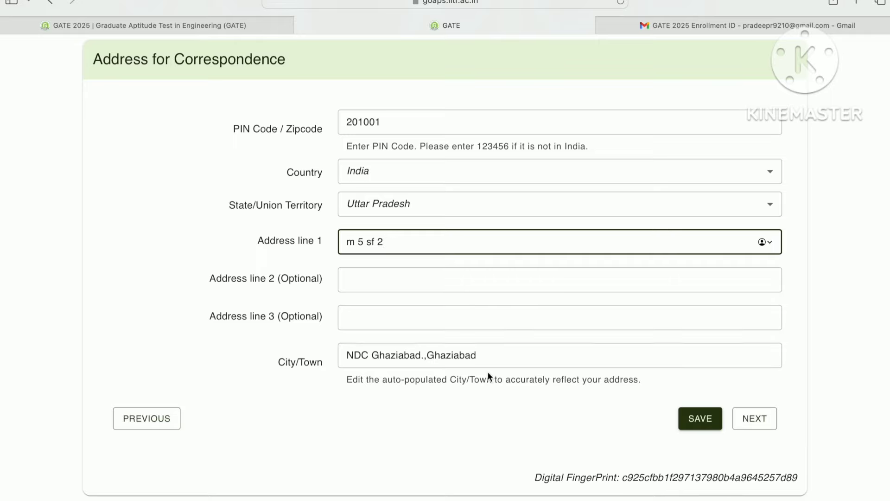
click(703, 422)
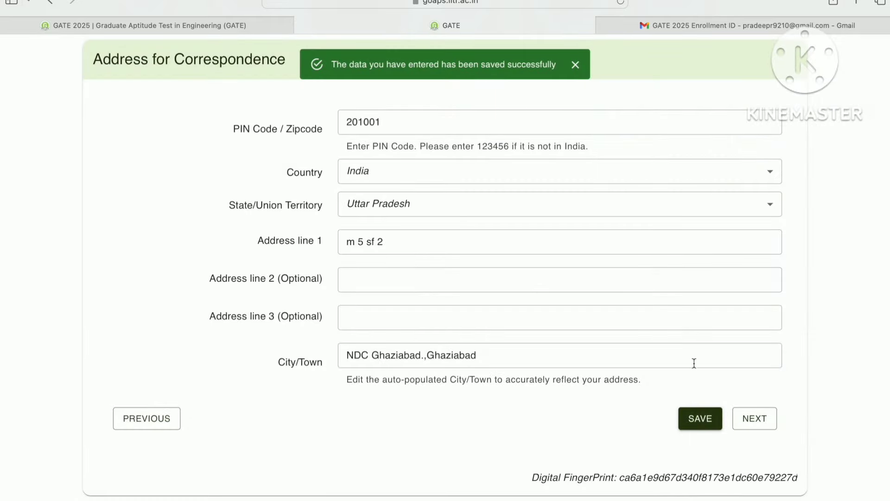
click(769, 421)
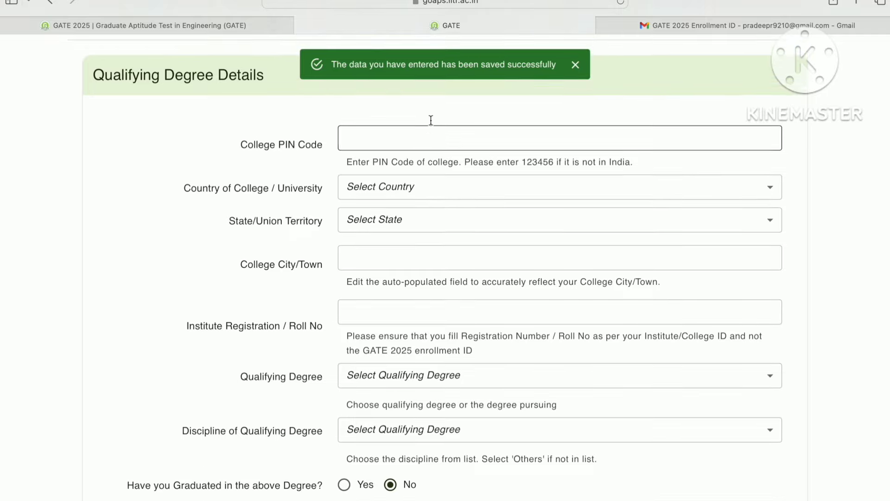
Step: Enter 110007 as the college PIN code
scroll(431, 120, up, 2)
scroll(431, 122, down, 2)
scroll(431, 124, down, 3)
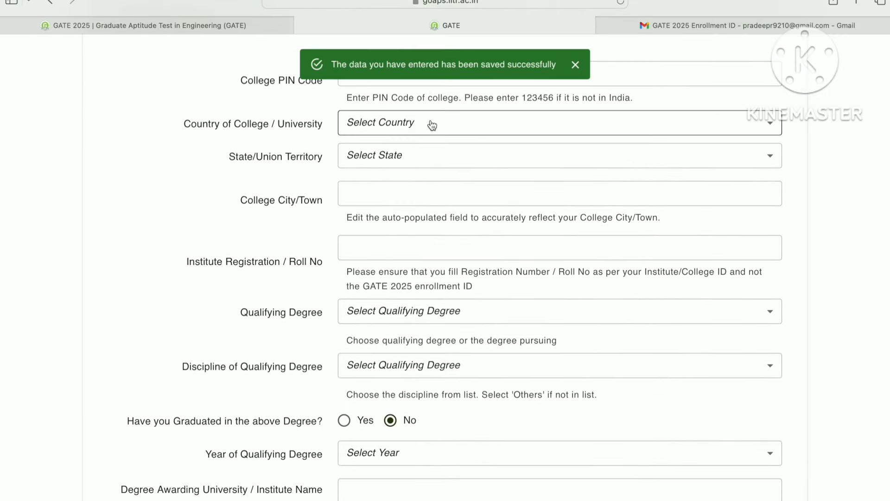
scroll(432, 125, down, 6)
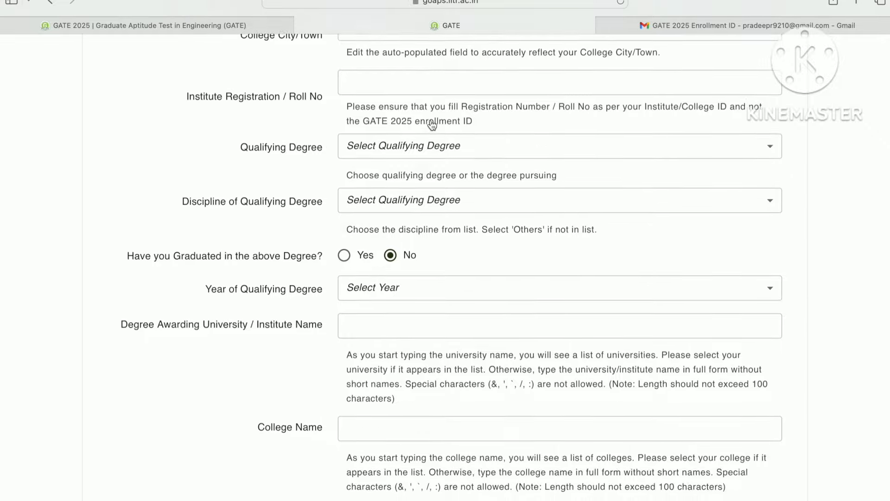
scroll(432, 125, up, 10)
scroll(431, 124, down, 2)
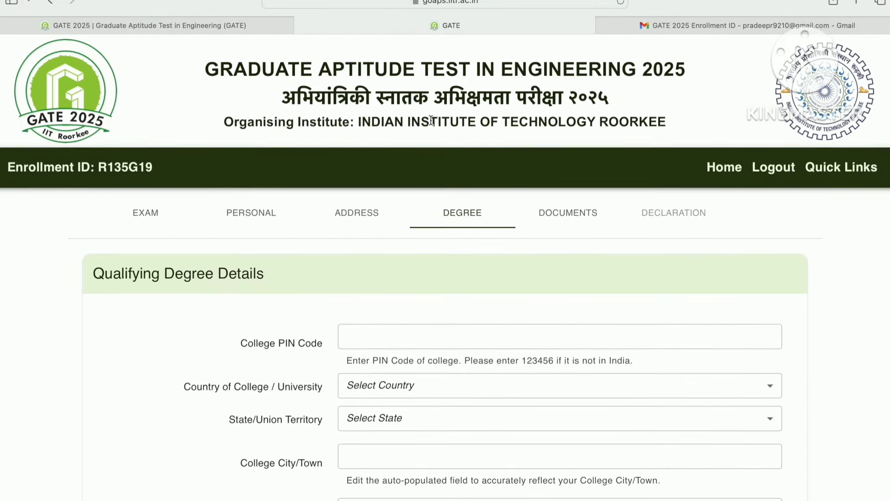
scroll(431, 124, down, 3)
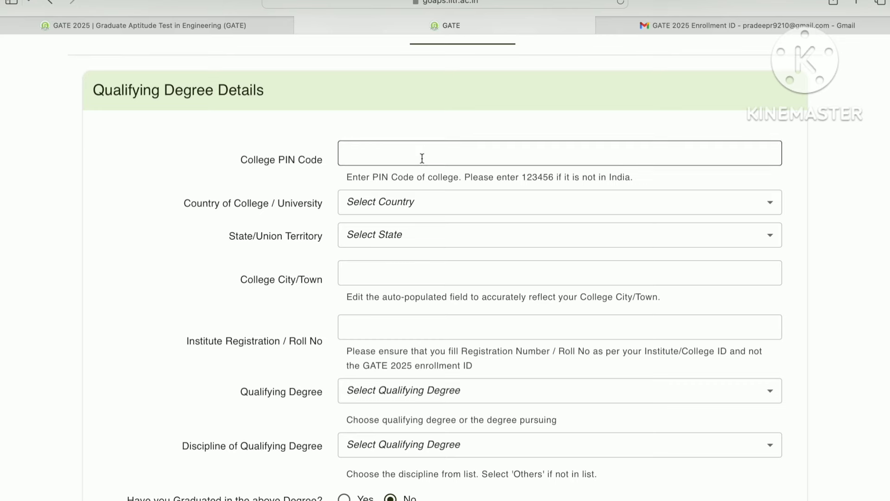
click(422, 158)
text(11)
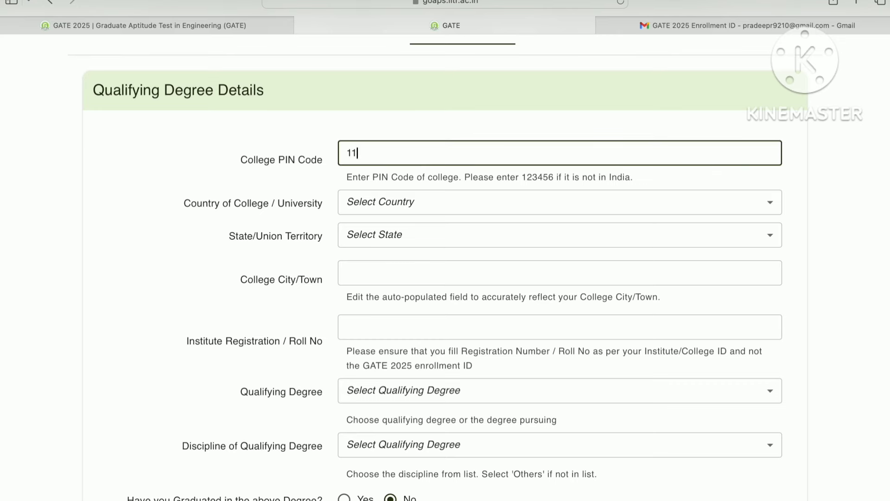
text(0007)
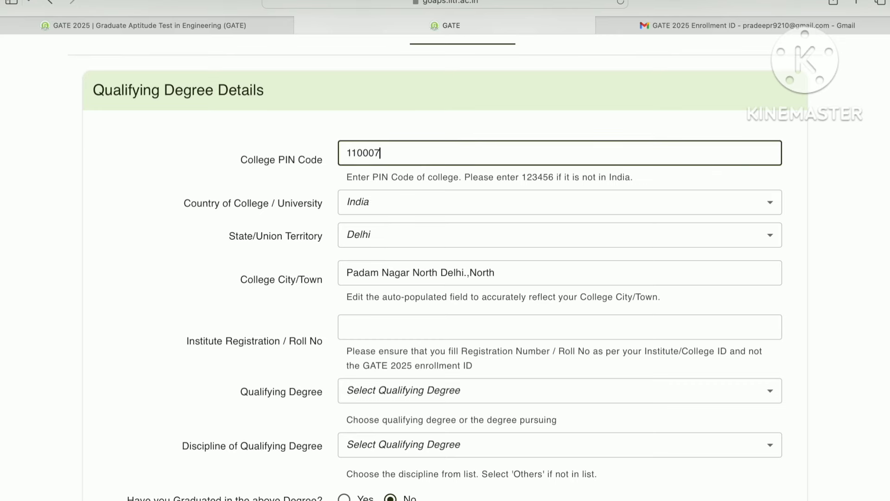
Step: Keep India and Delhi as the college's country and state, and check the auto-filled city
scroll(418, 195, up, 1)
click(422, 207)
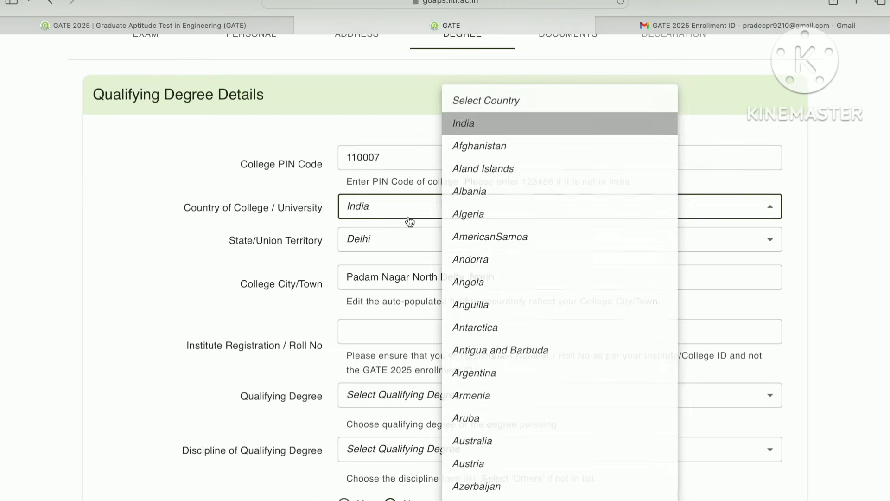
click(489, 125)
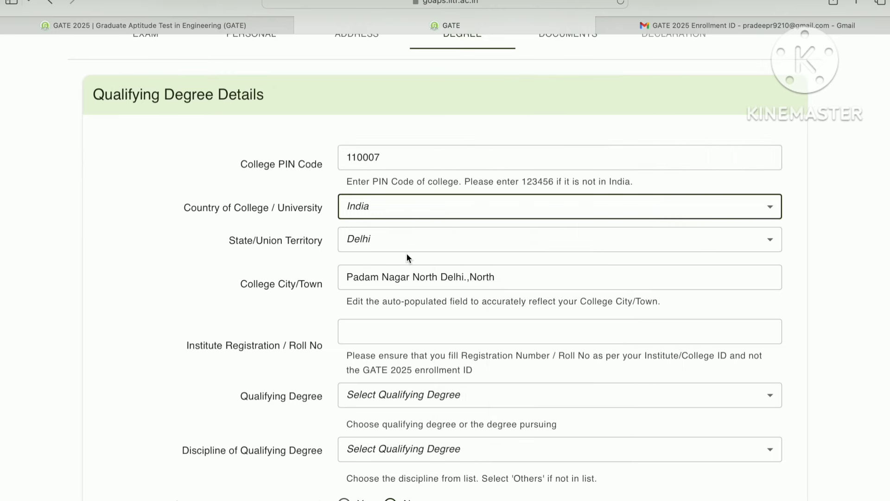
scroll(406, 252, down, 1)
scroll(406, 252, down, 1)
click(411, 202)
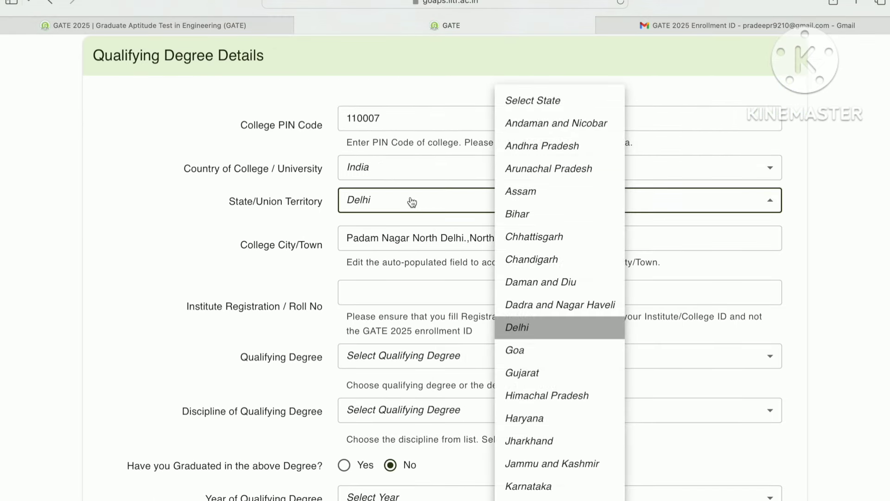
click(412, 203)
click(408, 238)
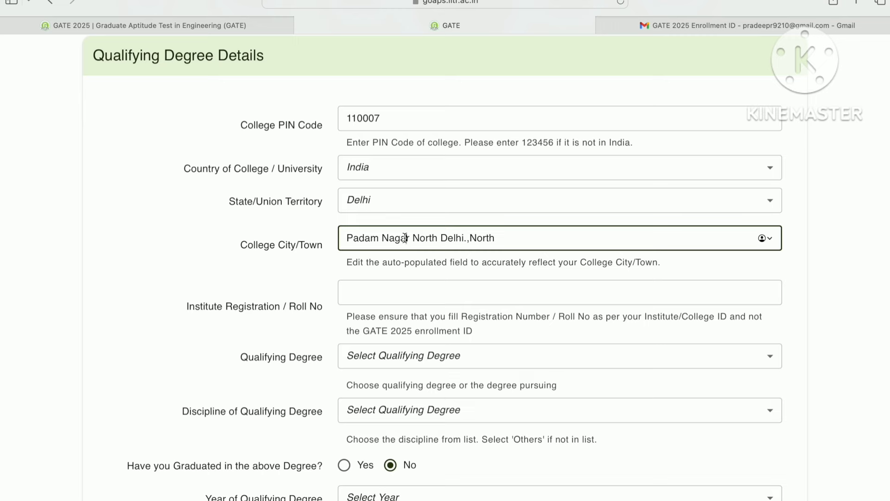
Step: Enter the institute roll number and choose M. Sc as the qualifying degree
click(413, 289)
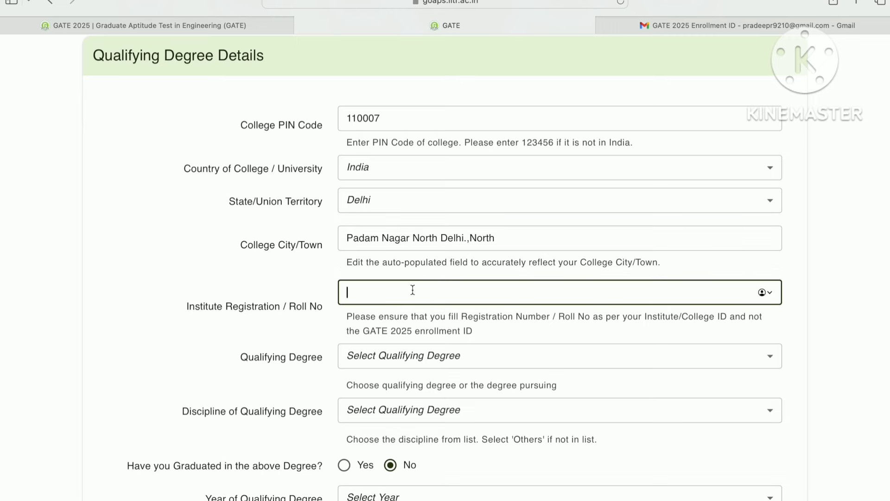
text(1234456)
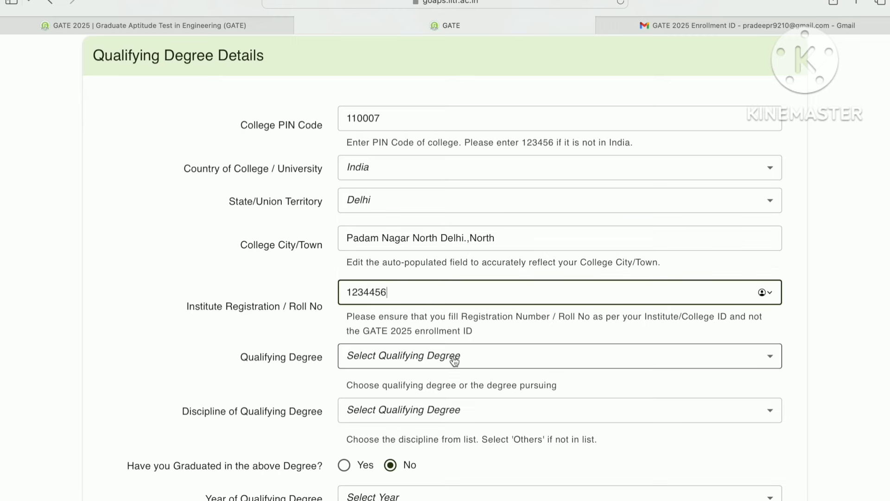
scroll(455, 359, down, 3)
click(457, 286)
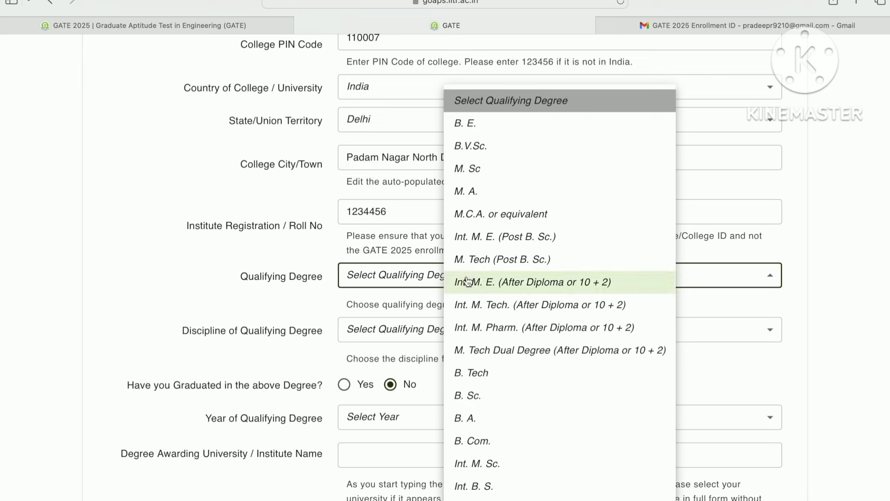
scroll(529, 328, down, 5)
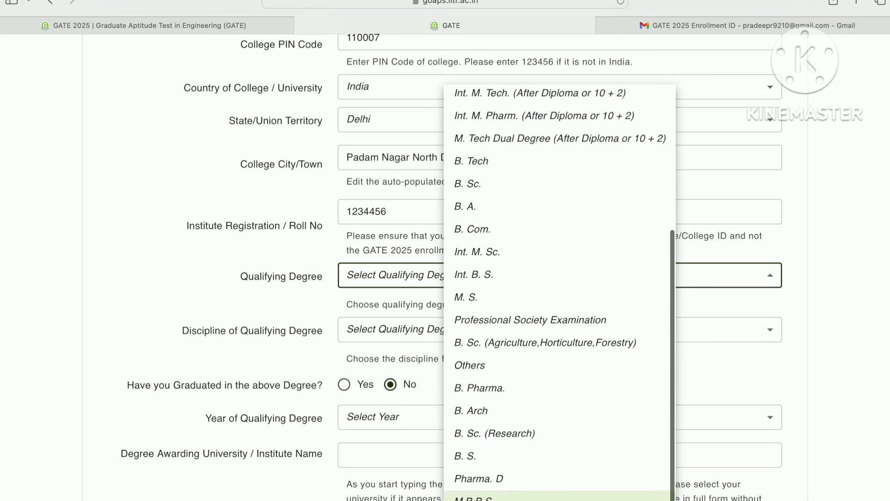
scroll(515, 199, up, 2)
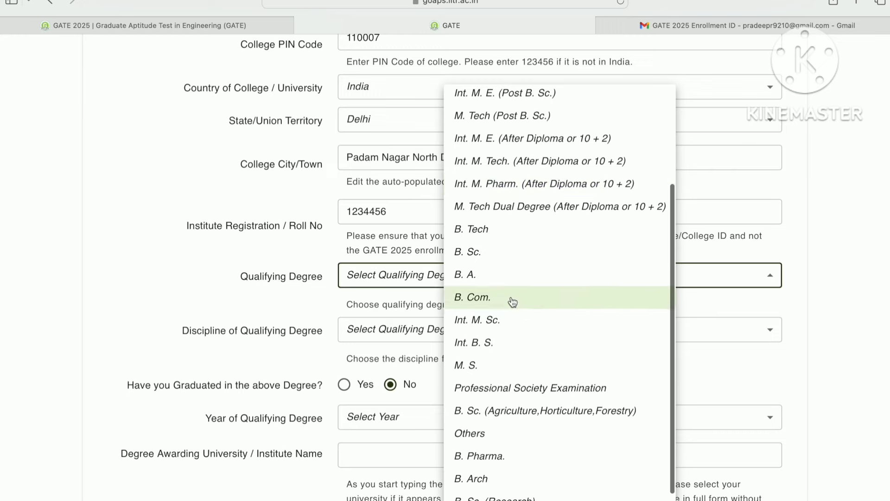
scroll(512, 302, up, 3)
click(502, 170)
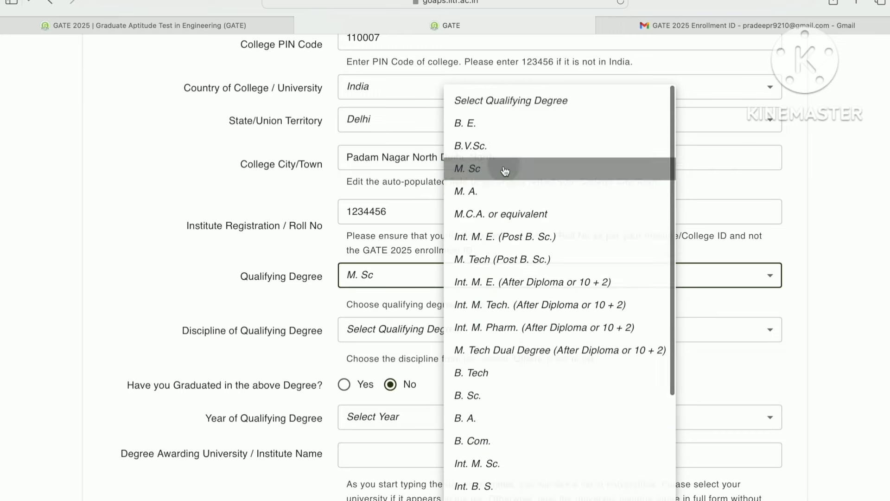
click(425, 332)
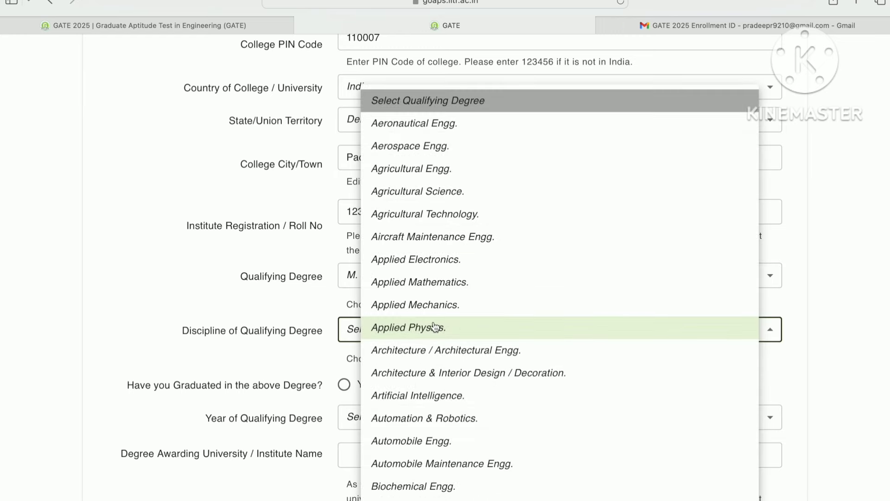
Step: Choose Chemistry as the discipline and mark the degree as graduated in 2023
scroll(476, 380, down, 10)
scroll(476, 385, up, 2)
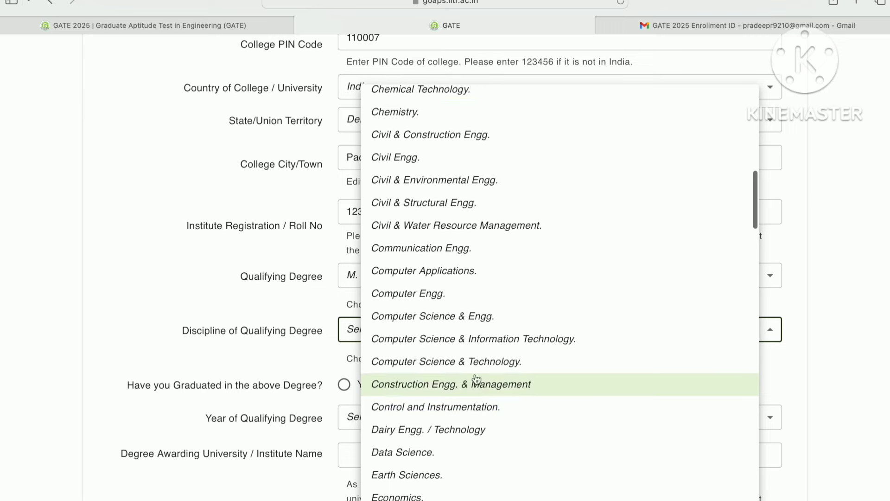
click(438, 114)
scroll(229, 287, down, 3)
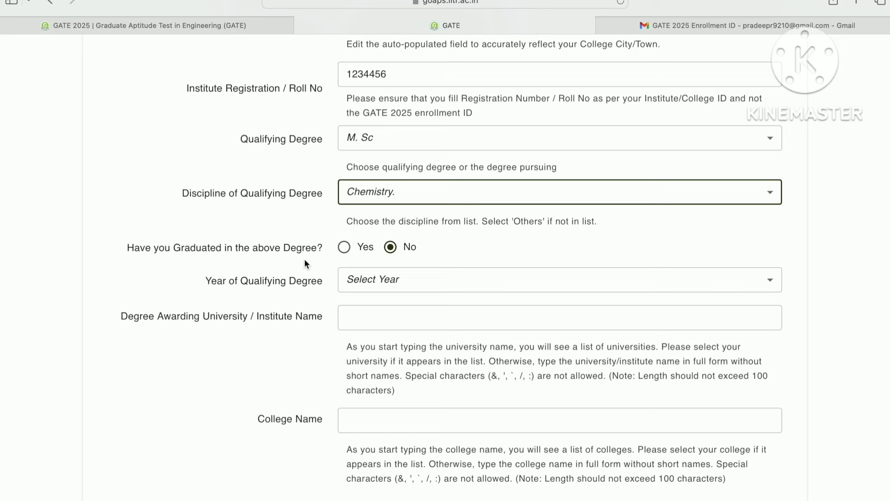
click(344, 247)
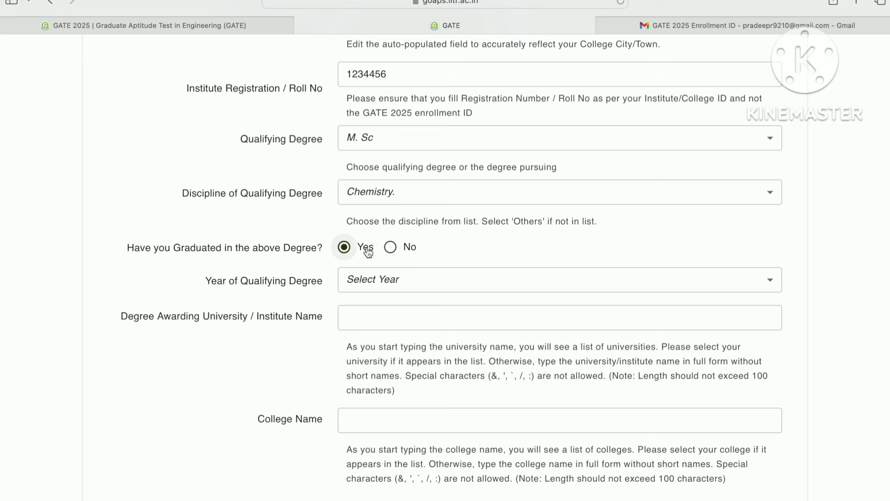
click(395, 250)
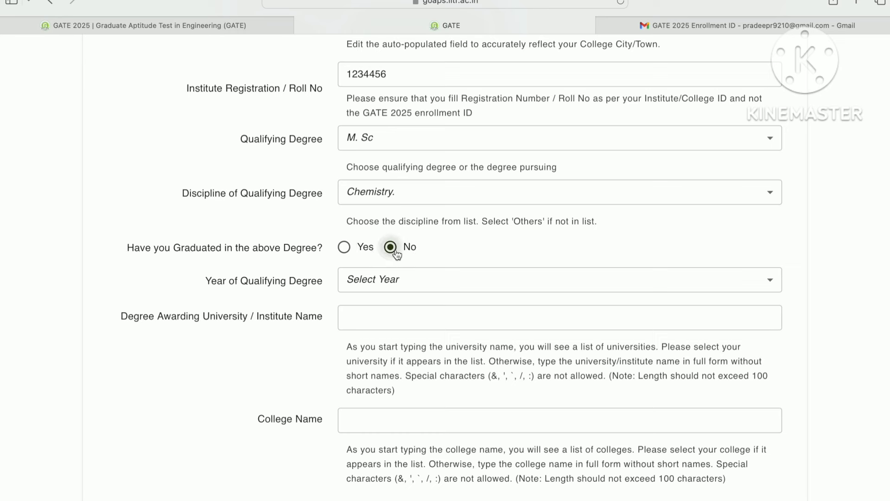
click(347, 251)
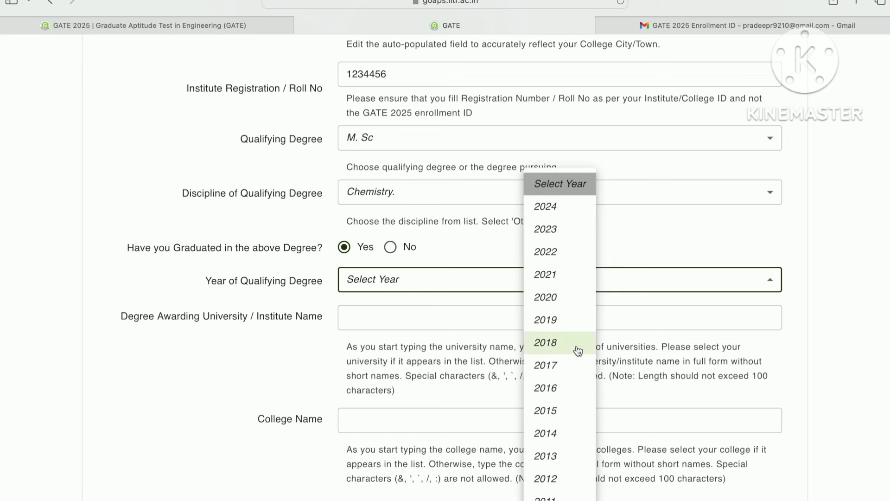
click(561, 233)
Step: Pick AIIMS New Delhi as the university, enter kmc as the college name, and save
scroll(438, 363, down, 1)
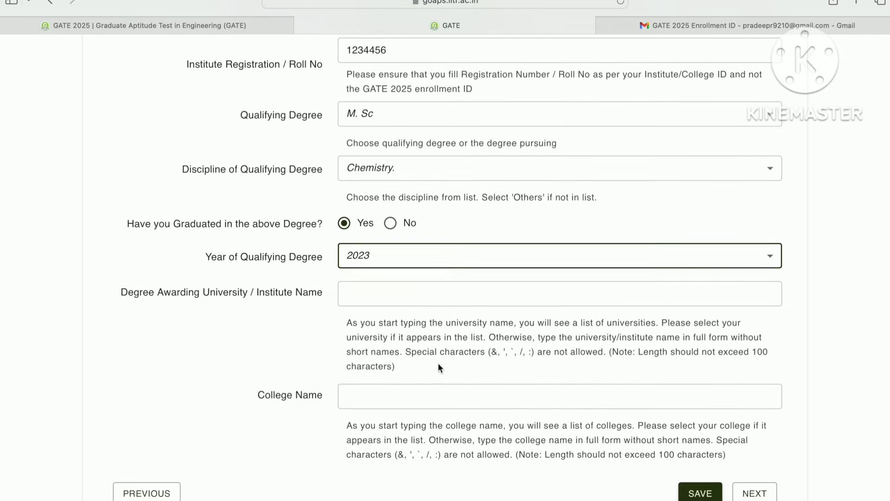
click(438, 292)
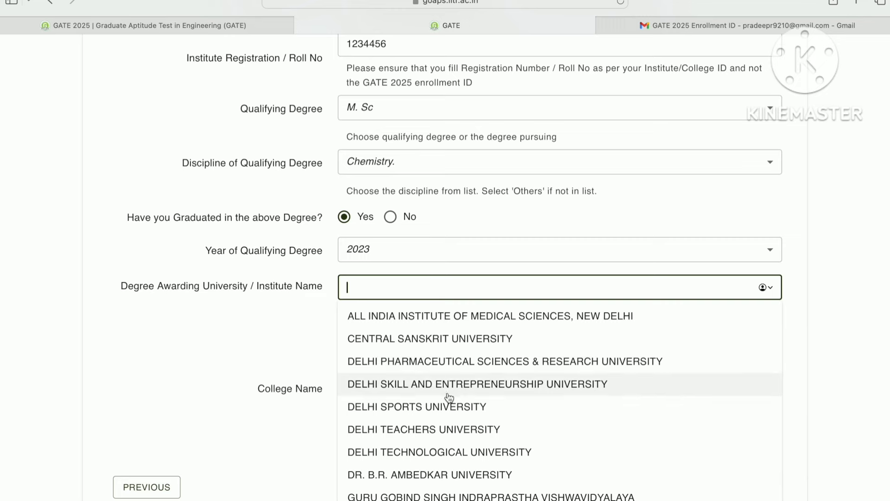
click(466, 330)
scroll(473, 395, down, 2)
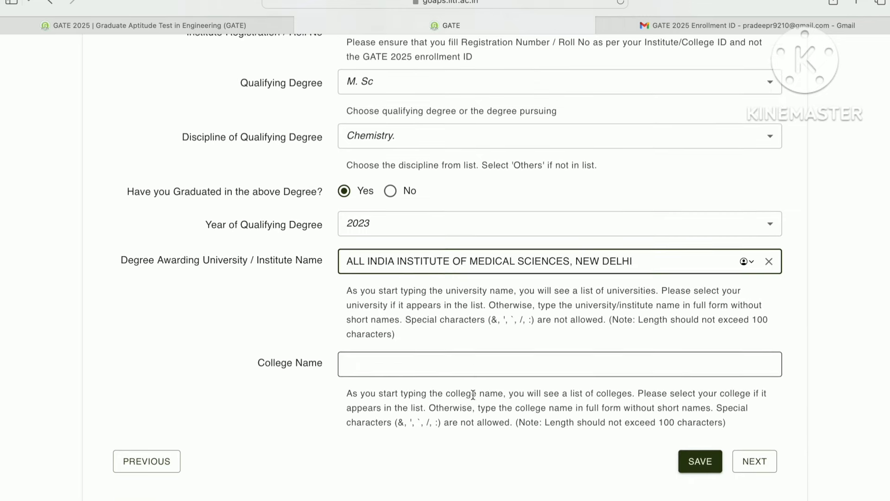
click(454, 349)
text(kmc)
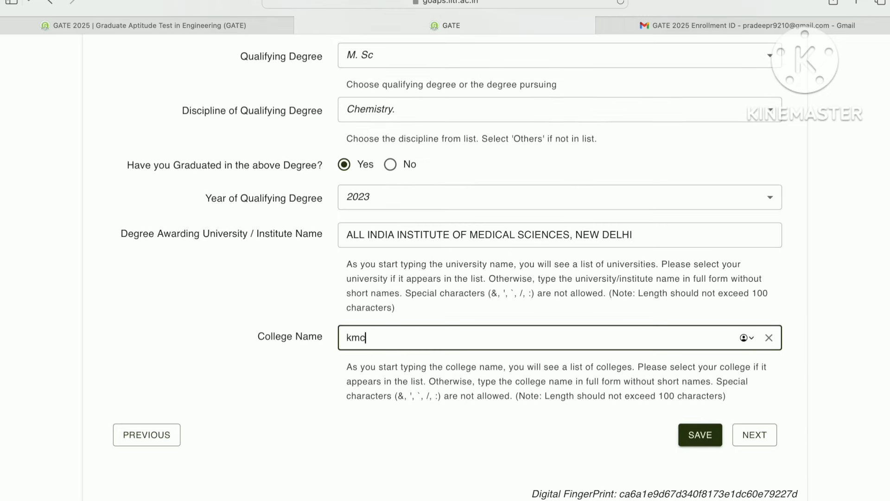
click(714, 440)
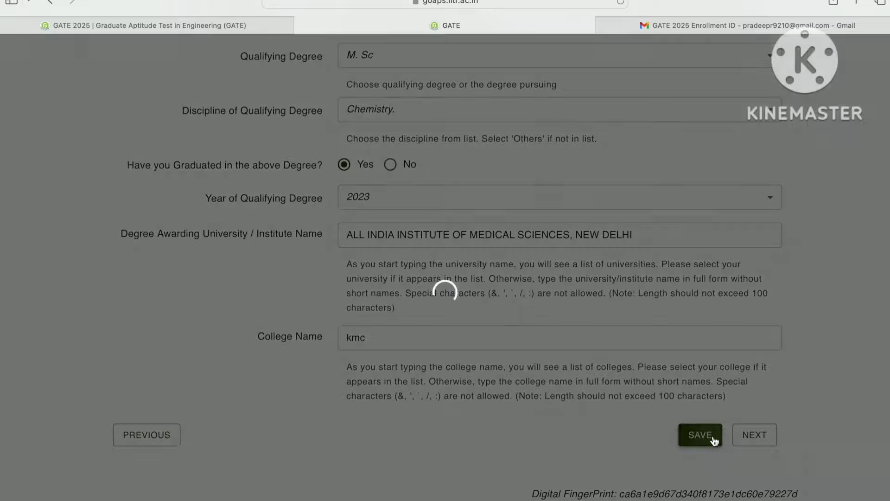
scroll(574, 396, down, 5)
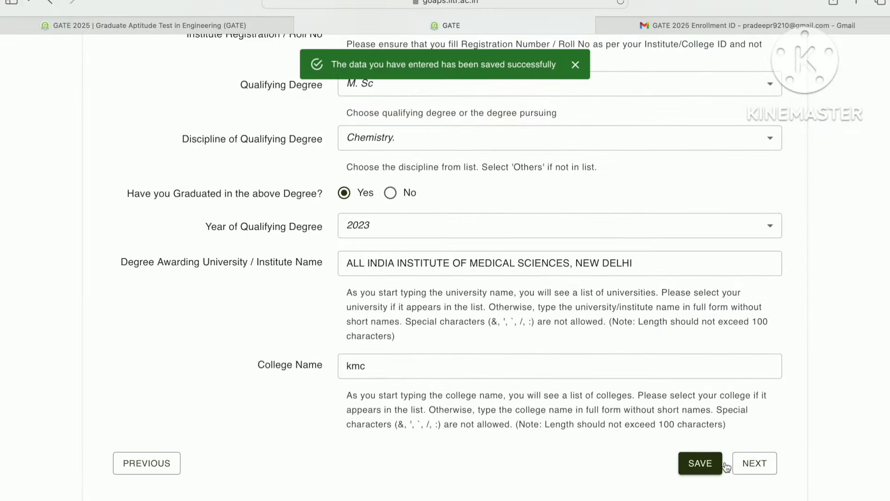
click(756, 463)
scroll(407, 283, up, 4)
Step: Upload the portrait file as the colour photograph
scroll(407, 283, up, 3)
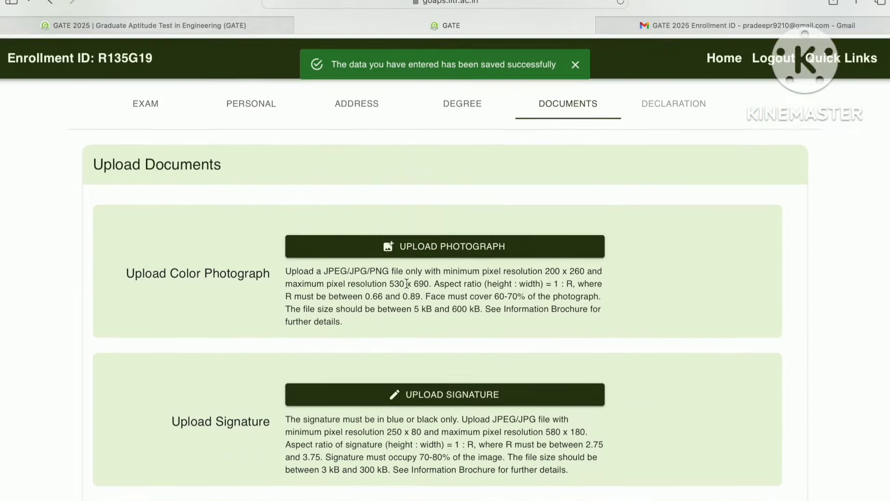
scroll(407, 284, down, 1)
scroll(406, 287, down, 1)
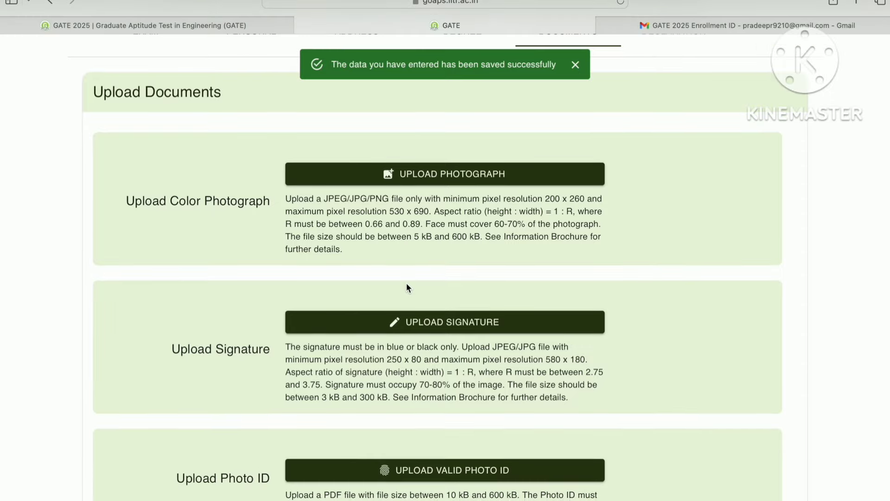
click(445, 179)
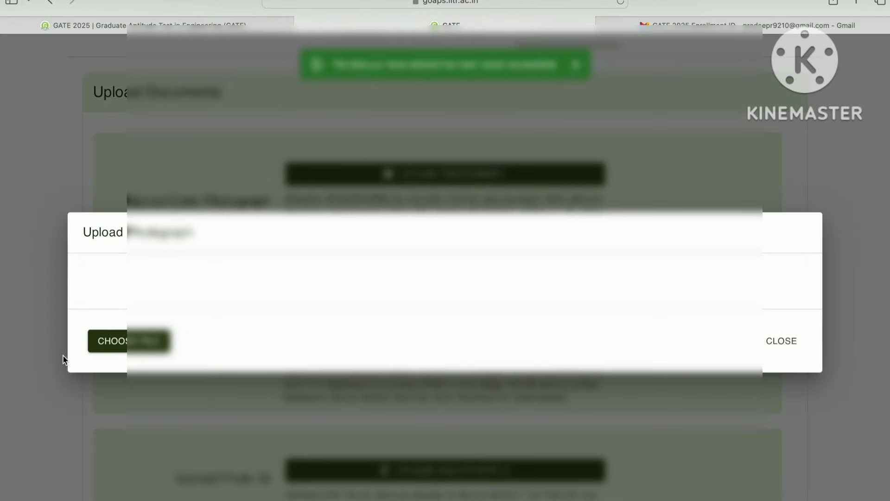
click(114, 349)
scroll(406, 304, down, 10)
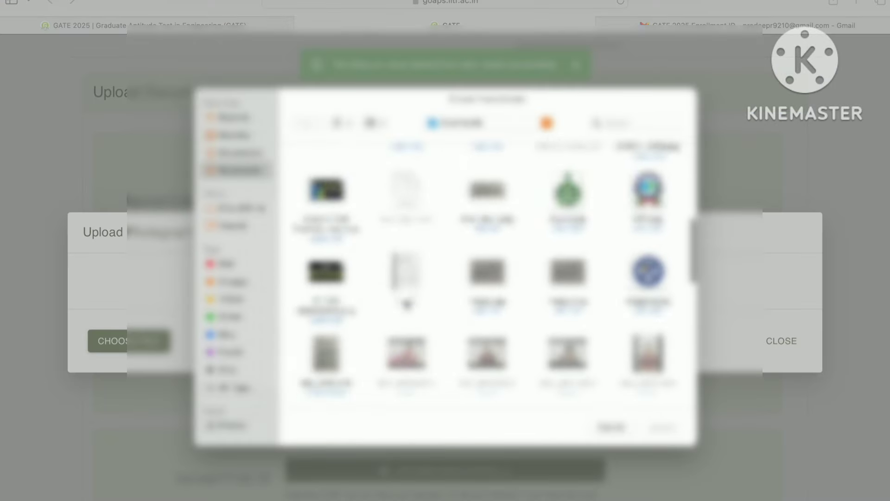
click(332, 299)
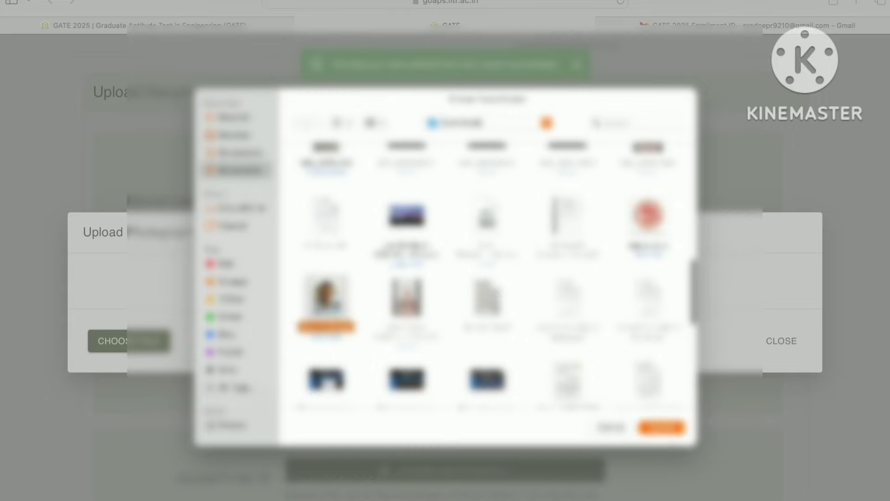
click(678, 424)
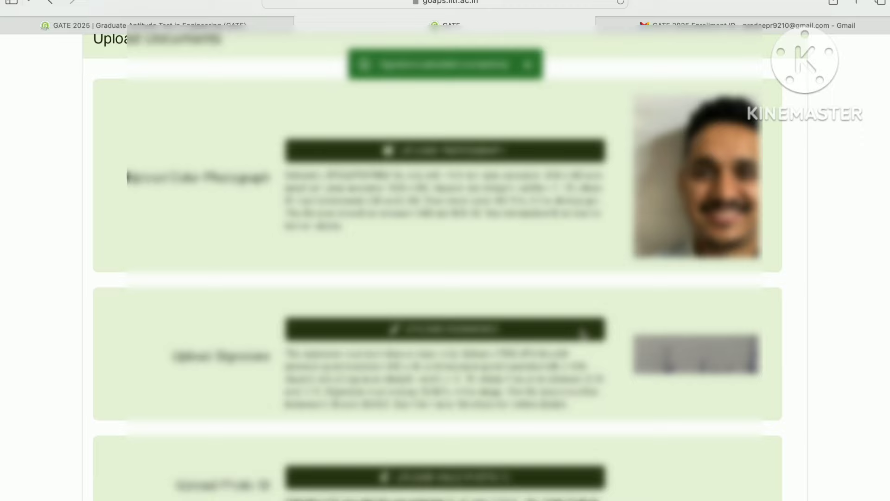
Step: Upload 10 mark sheet.pdf as the valid photo ID document
scroll(582, 333, down, 5)
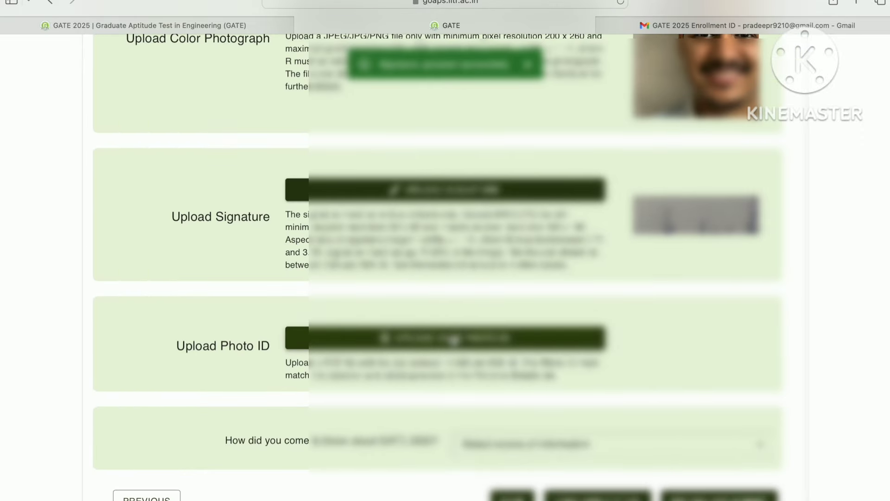
click(453, 339)
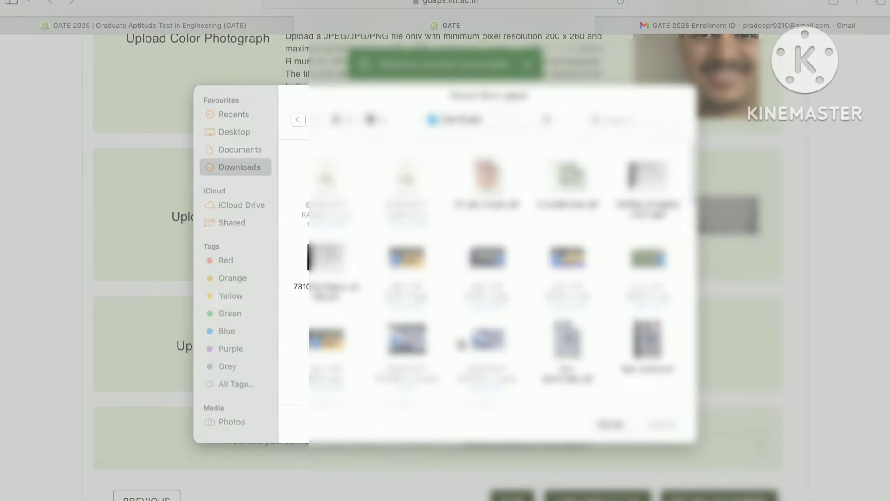
scroll(416, 257, down, 3)
scroll(501, 274, down, 2)
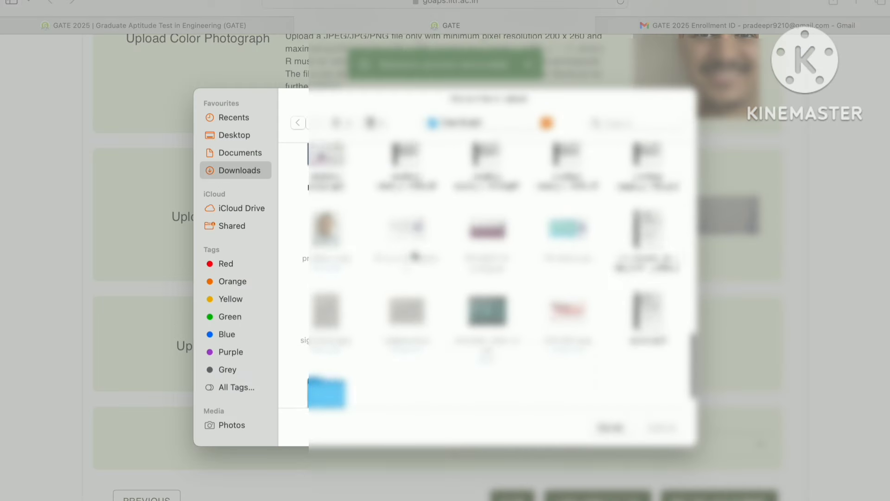
scroll(501, 274, up, 2)
click(614, 431)
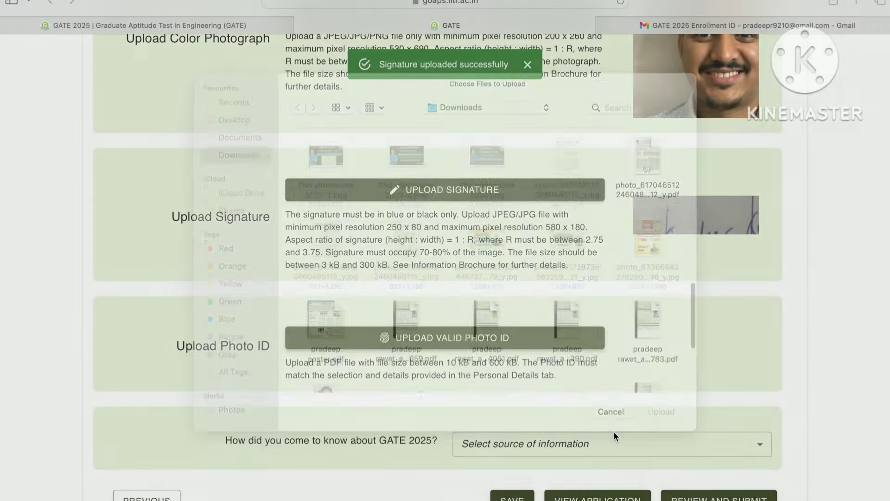
click(495, 338)
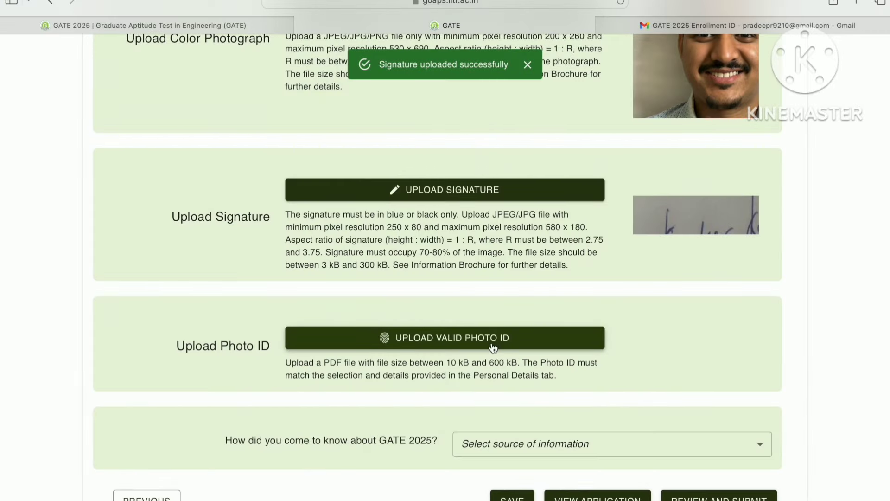
click(490, 178)
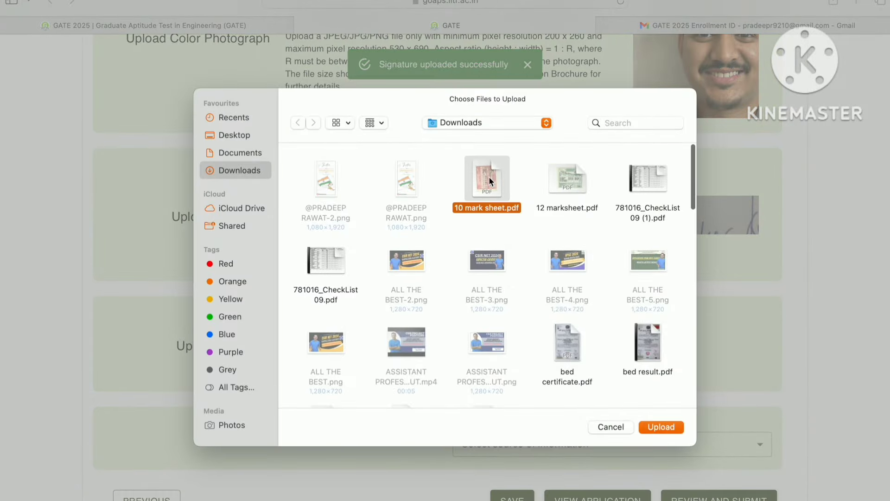
click(663, 425)
scroll(640, 422, down, 2)
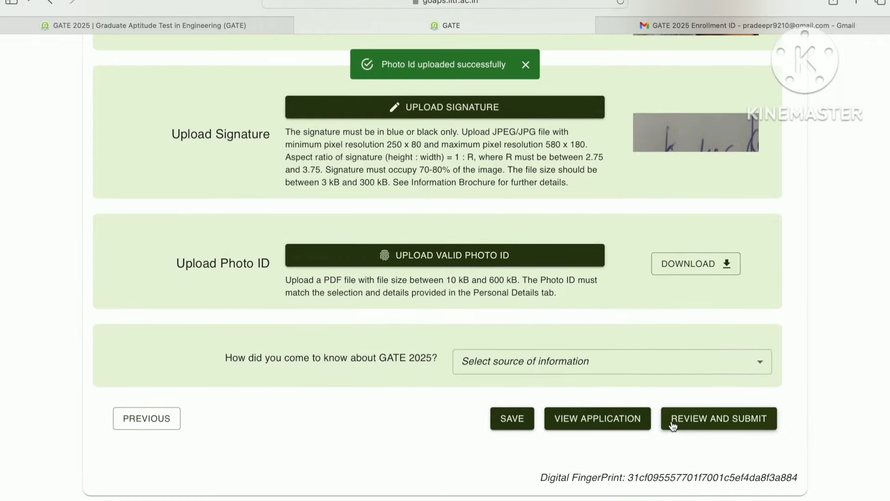
Step: After the Review and Submit error, choose Other as the source, enter the YouTube channel name, and save
click(697, 430)
scroll(585, 419, down, 15)
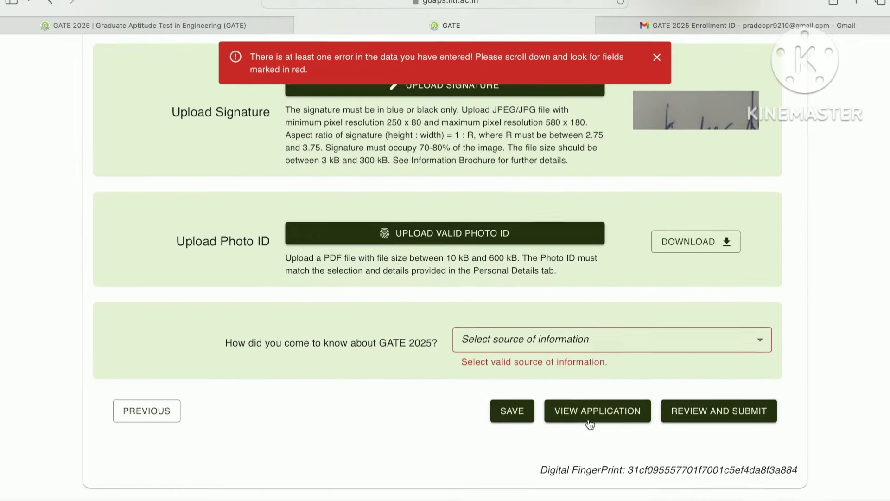
click(590, 347)
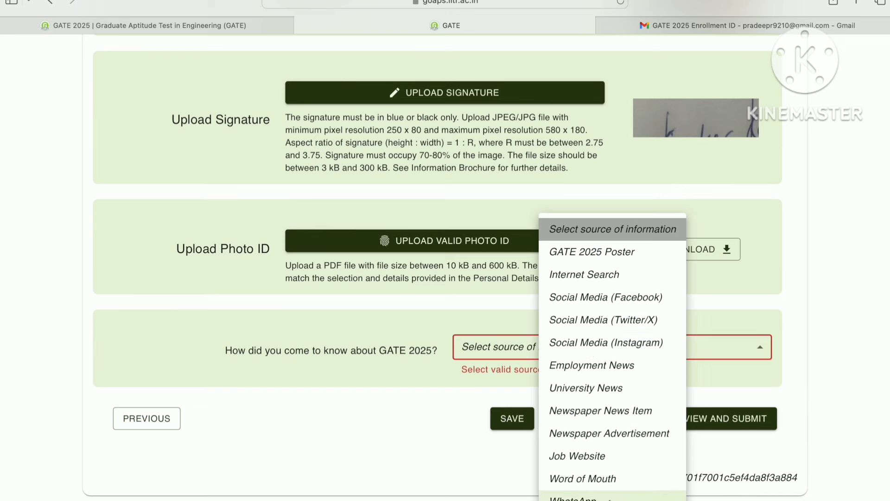
click(575, 498)
click(516, 379)
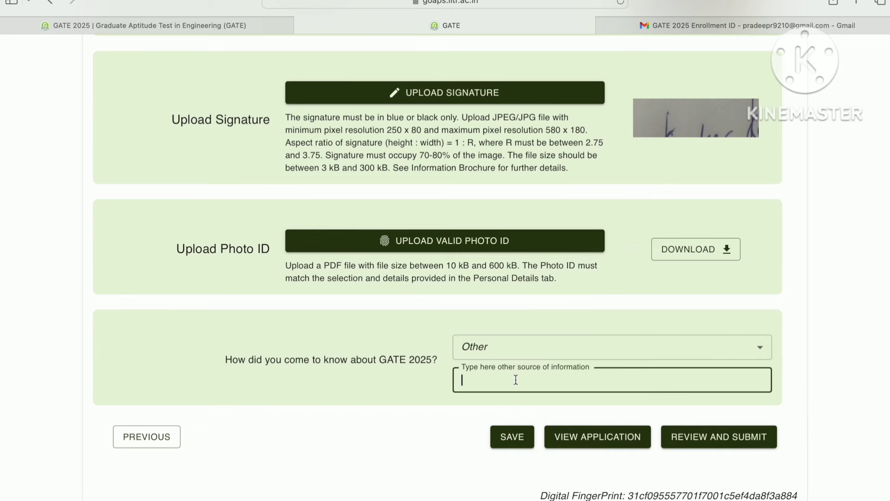
text(pradeep rawat youtube chan n)
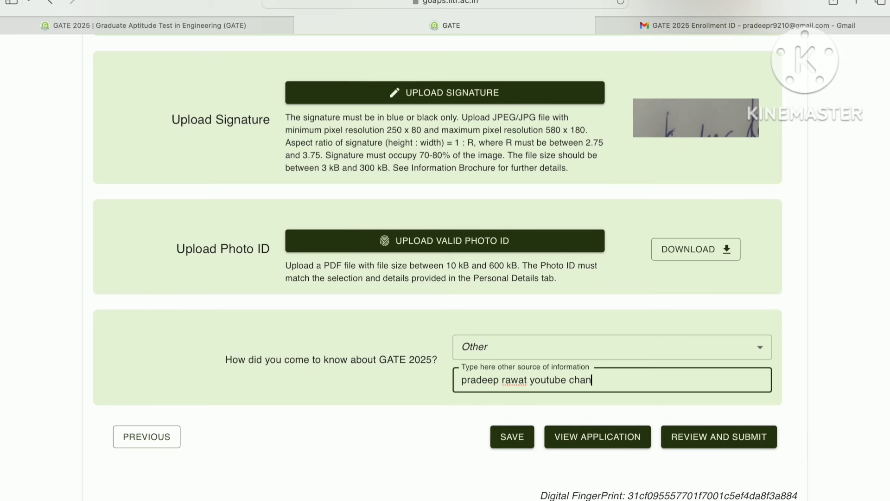
scroll(558, 383, down, 1)
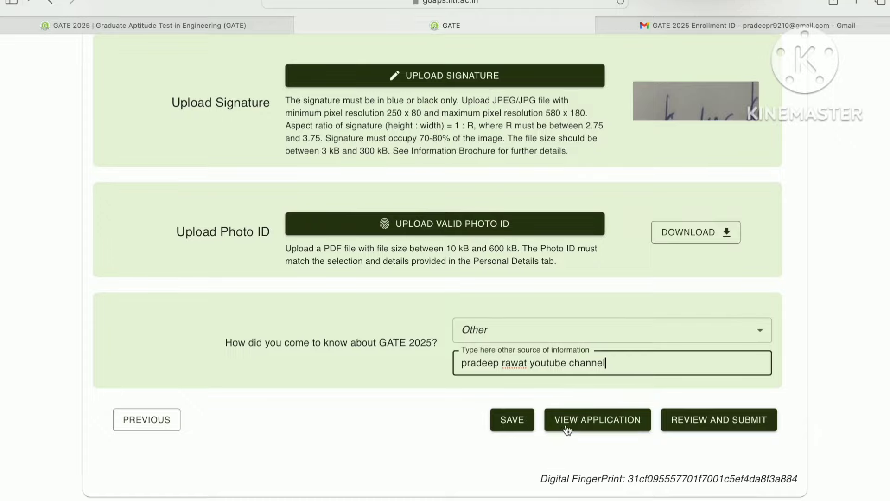
click(506, 420)
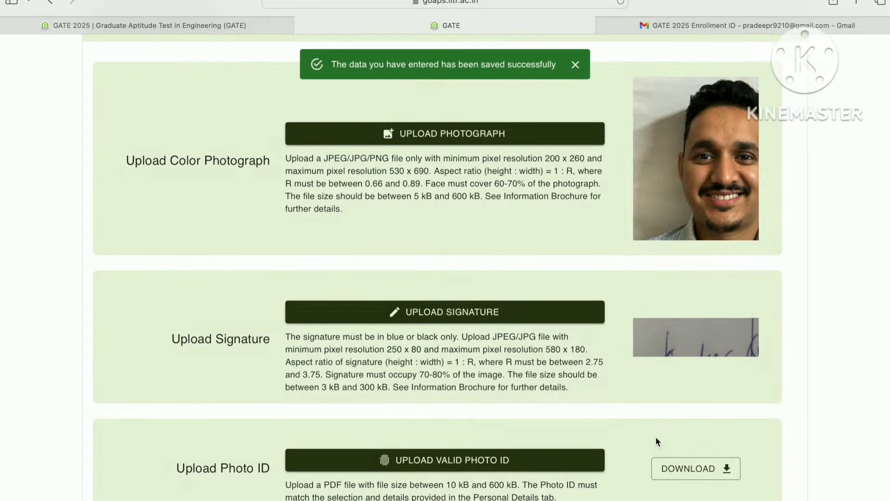
scroll(655, 438, down, 5)
Step: Go to the Review and Submit declaration and bring up the downloaded application form PDF
click(716, 417)
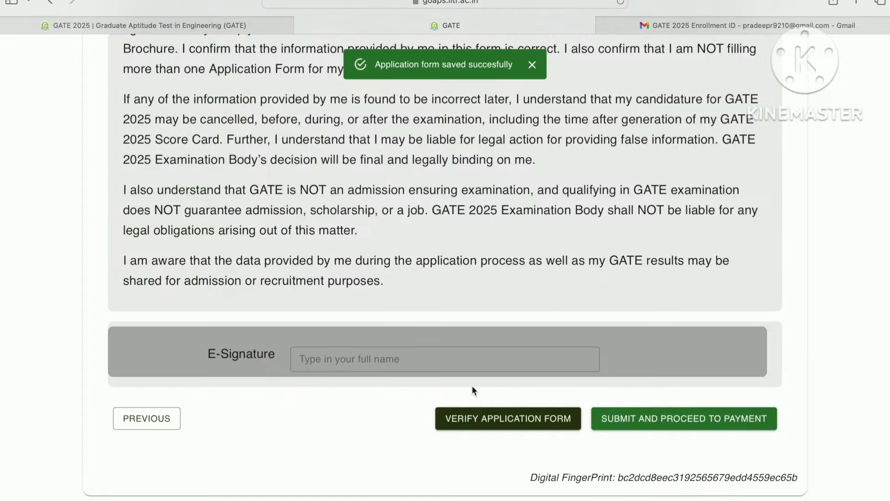
scroll(363, 390, up, 2)
scroll(364, 389, down, 2)
scroll(262, 279, up, 5)
scroll(379, 318, down, 5)
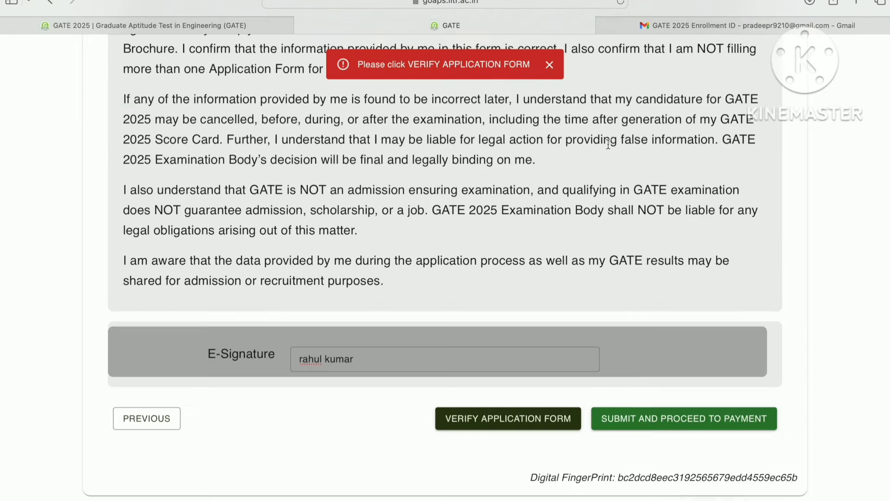
click(809, 2)
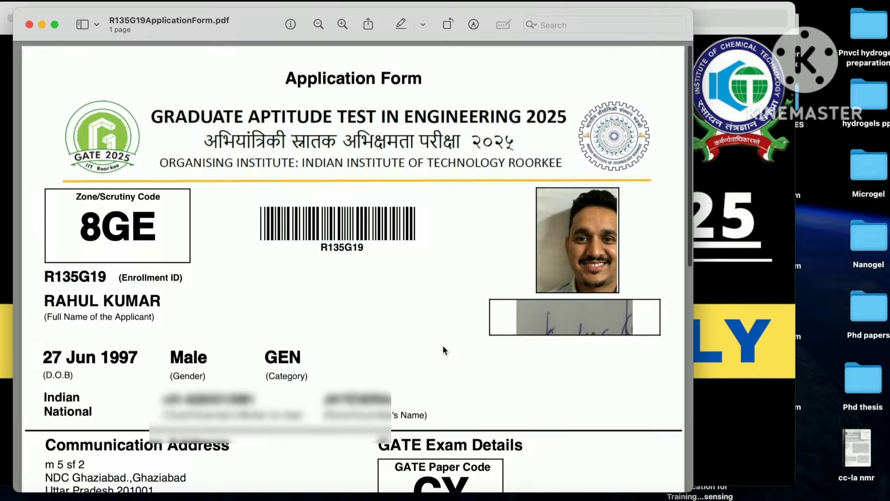
Step: Enlarge the application form PDF to full screen in Preview to check it
click(54, 21)
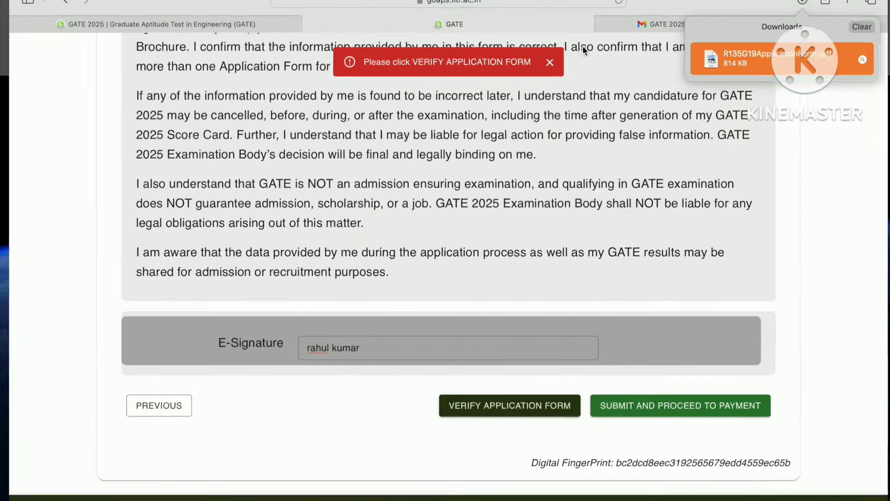
scroll(544, 340, up, 10)
Step: Start Submit and Proceed to Payment, decline the final confirmation, and verify the application form
scroll(543, 339, down, 1)
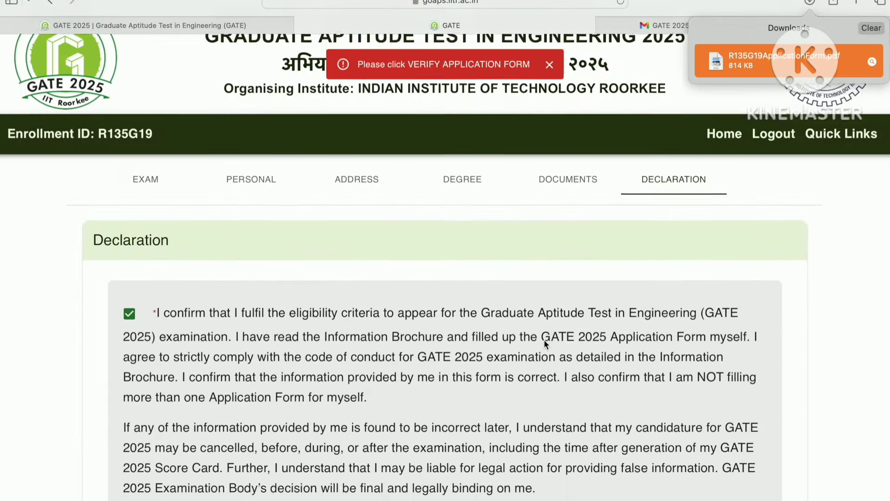
scroll(544, 339, down, 7)
click(684, 426)
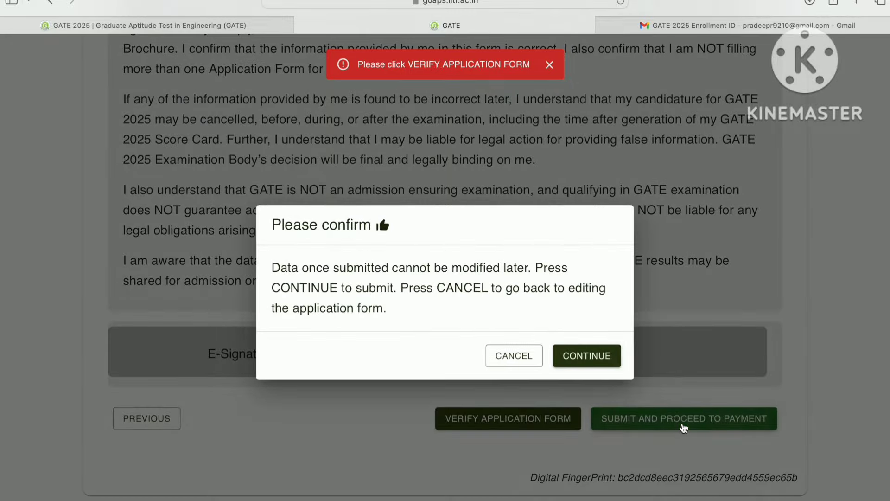
click(594, 358)
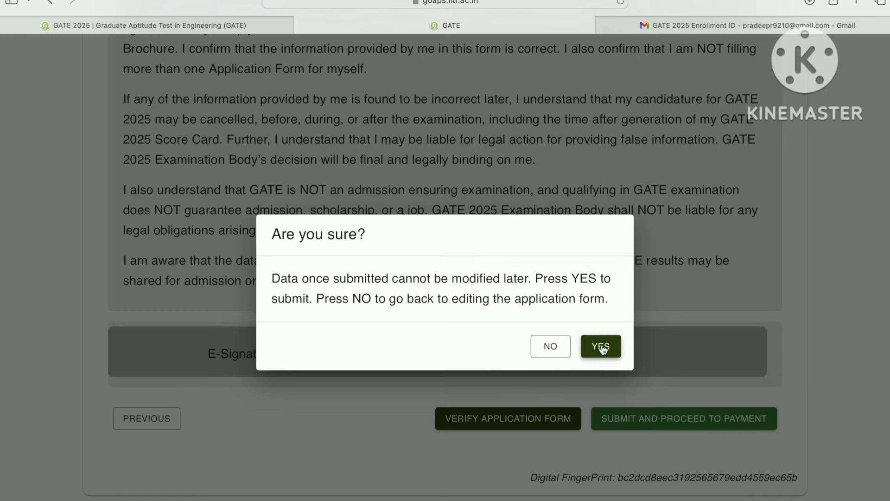
click(562, 351)
click(516, 419)
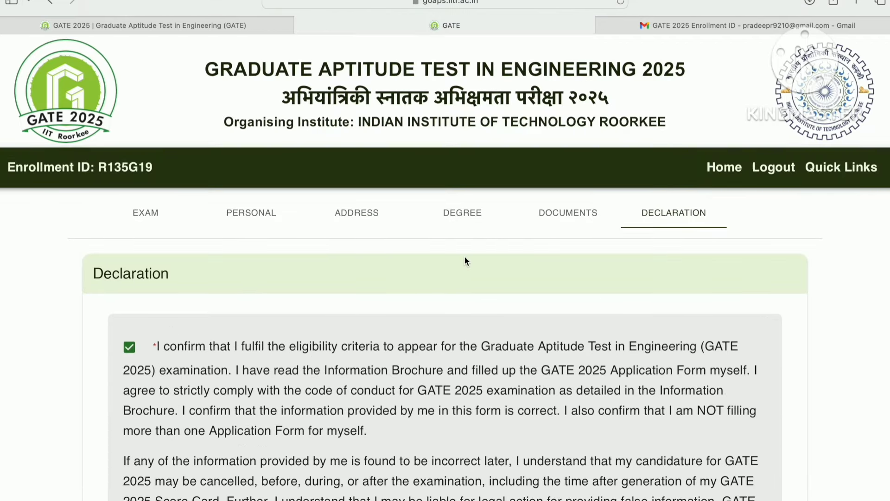
Step: Return to Documents, save the form to reach the declaration, and dismiss the saved message
click(568, 214)
click(487, 215)
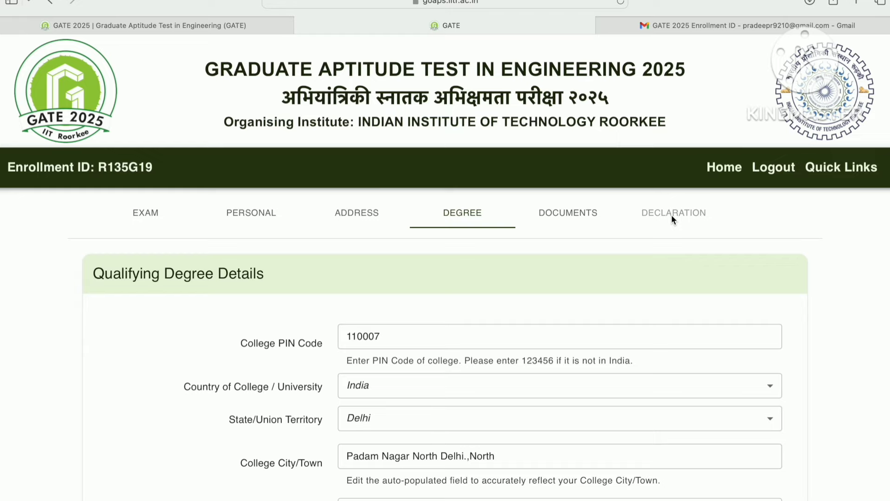
click(582, 214)
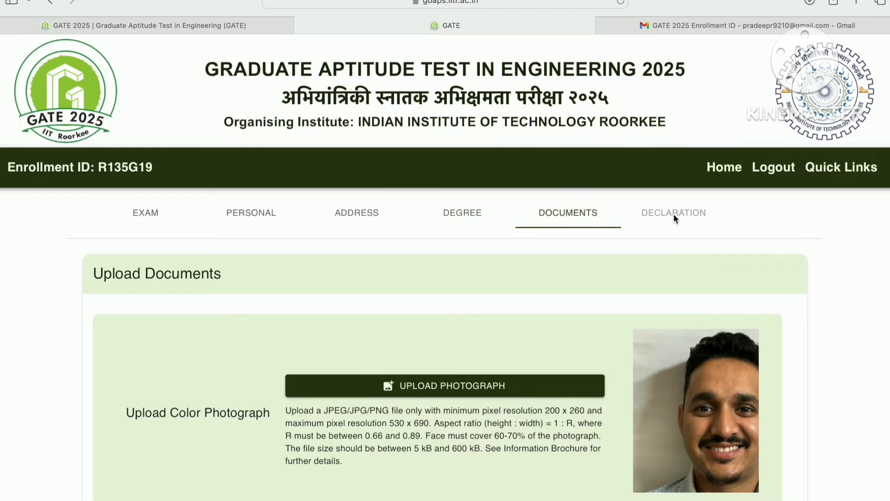
scroll(673, 278, down, 15)
click(742, 419)
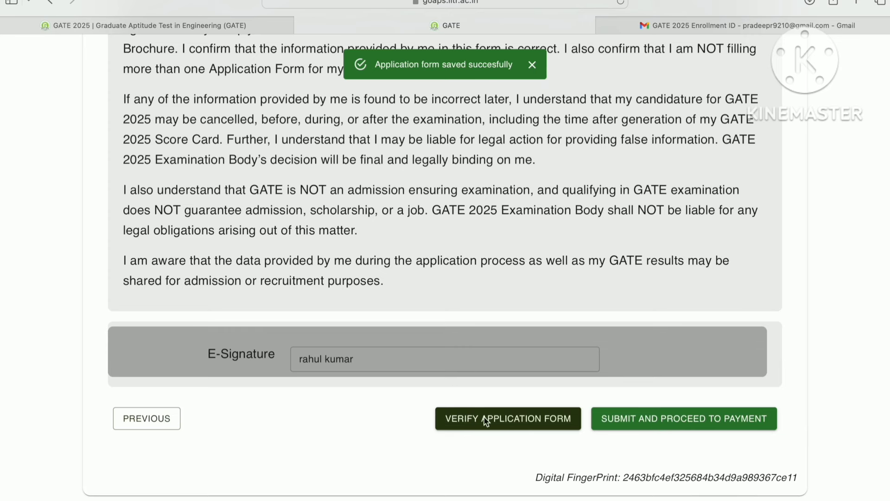
click(532, 64)
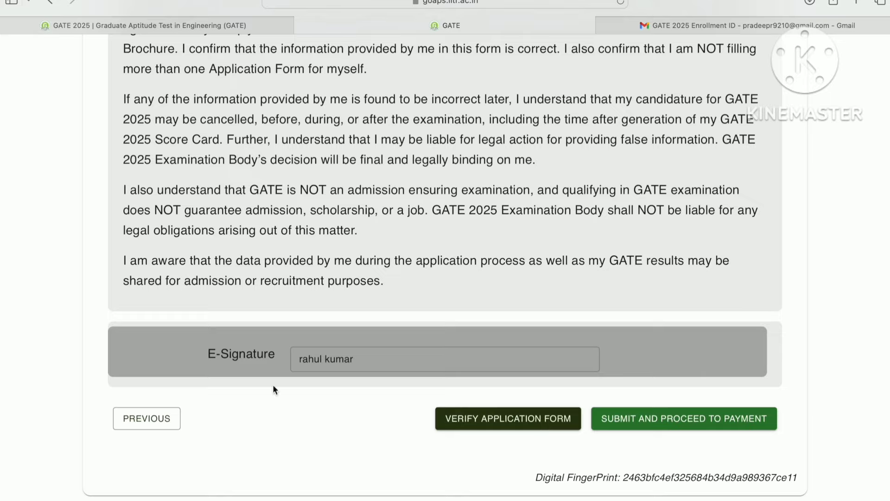
scroll(273, 384, up, 8)
scroll(234, 378, down, 1)
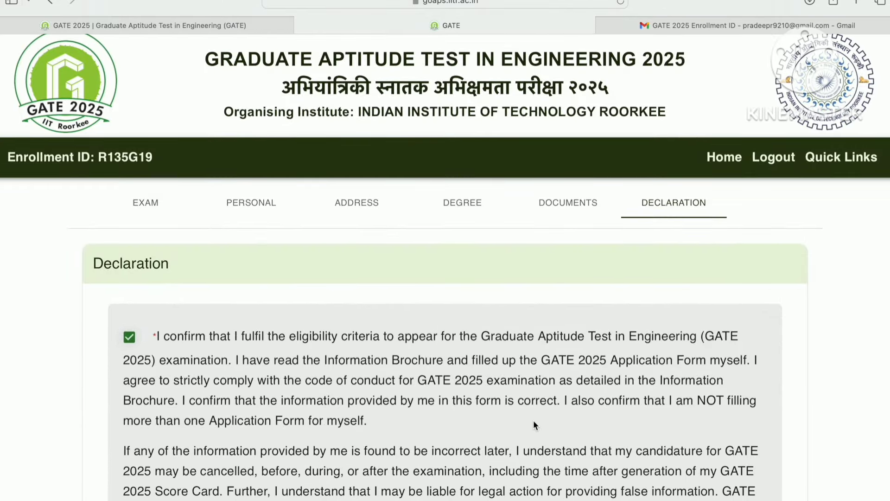
scroll(534, 420, down, 8)
Step: Verify the application form, then submit it and confirm the final irreversible submission
click(699, 419)
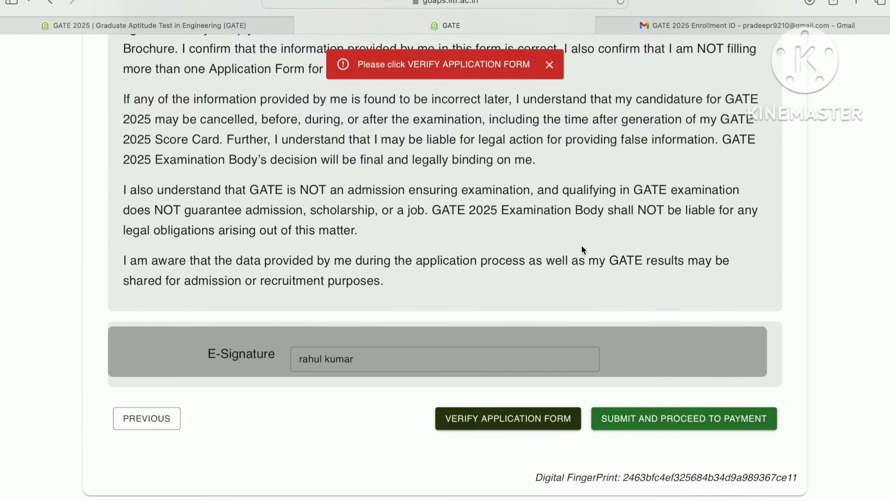
click(515, 428)
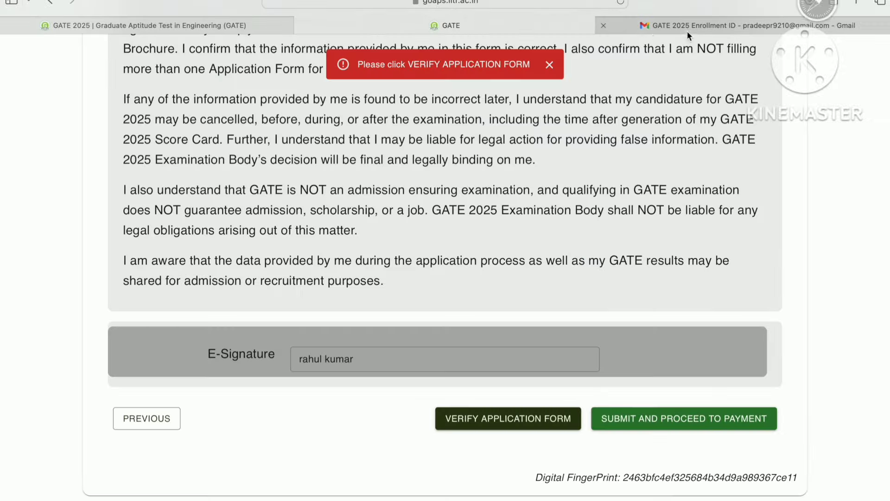
click(699, 420)
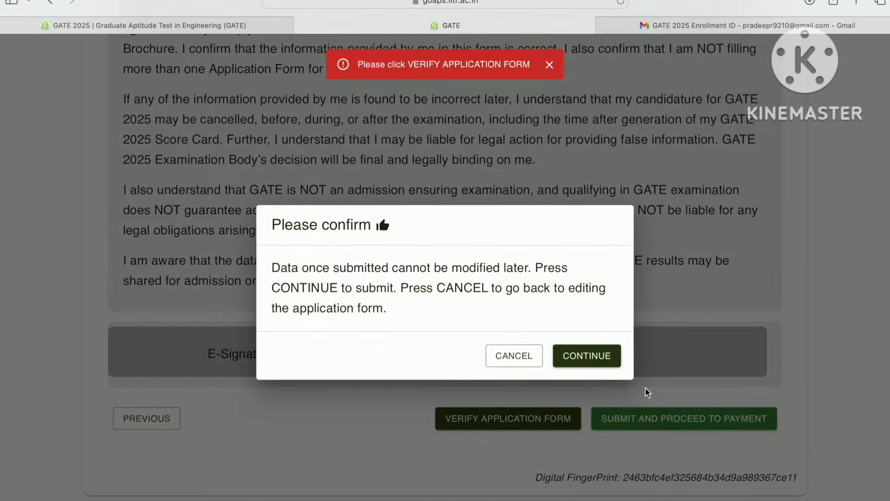
click(600, 356)
click(601, 347)
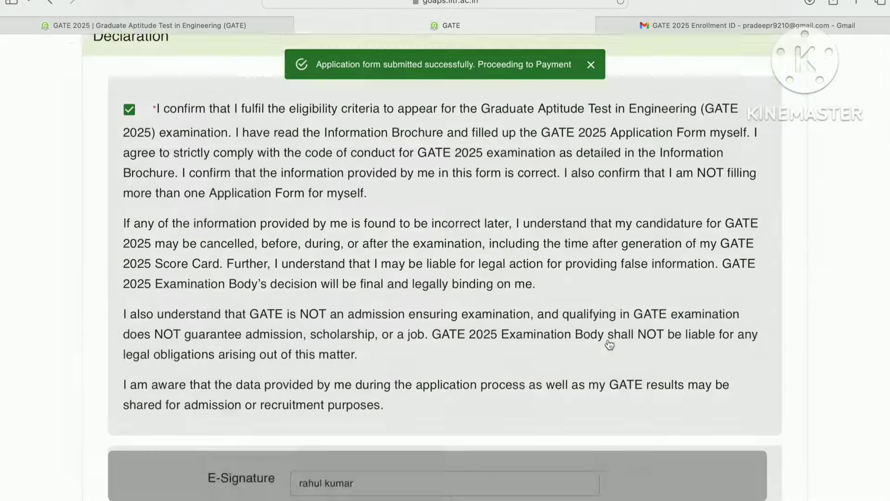
Step: Enter 2 for the captcha and continue to the CCAvenue page for the INR 1800 fee
scroll(466, 357, down, 5)
scroll(466, 357, down, 5)
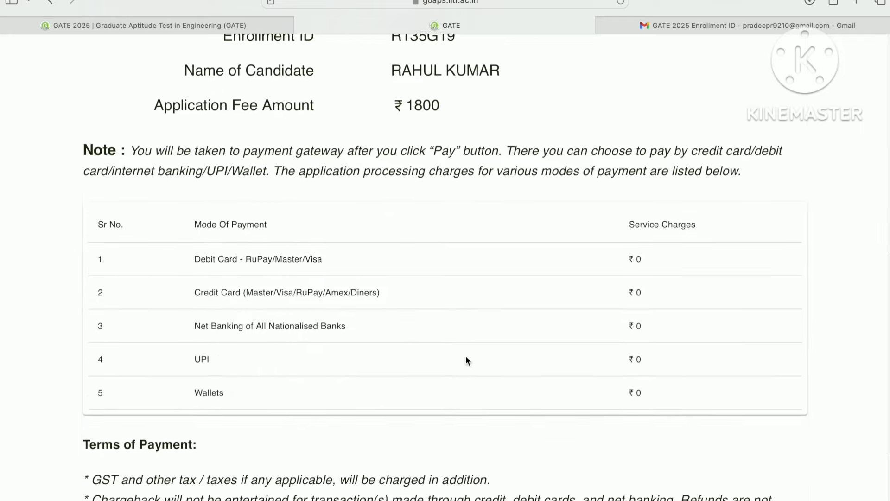
scroll(466, 355, up, 3)
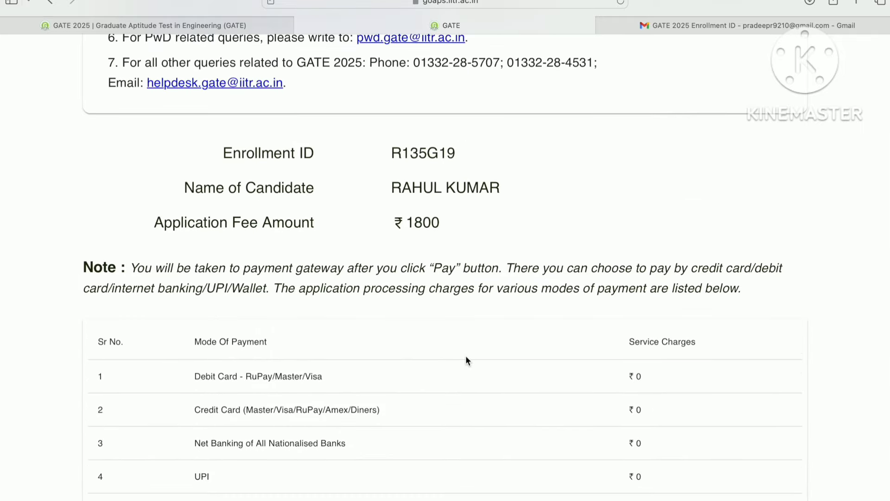
scroll(417, 218, down, 7)
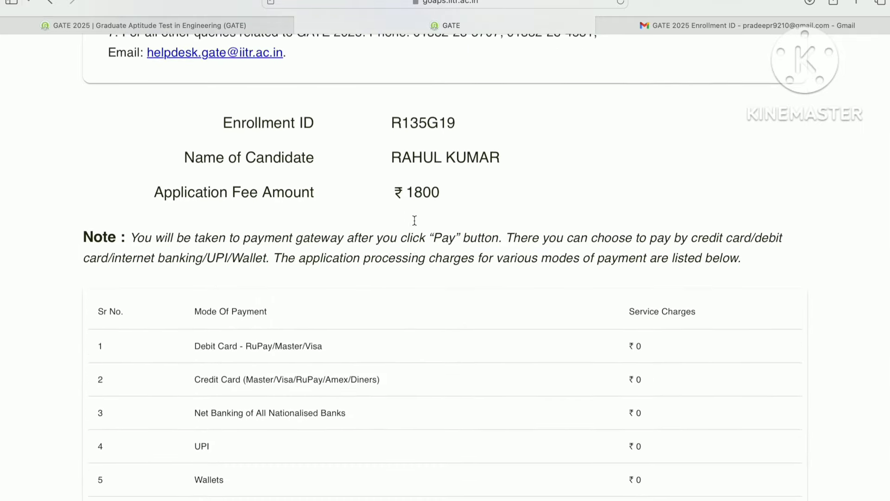
scroll(415, 225, down, 1)
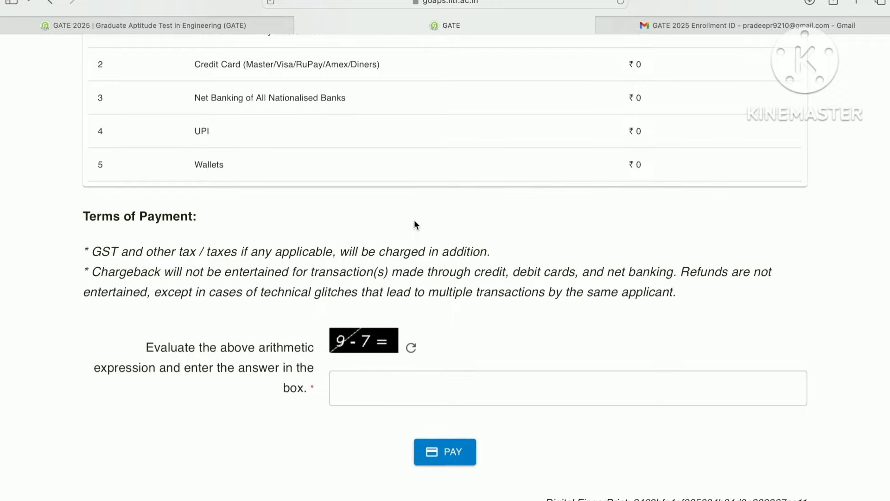
click(381, 380)
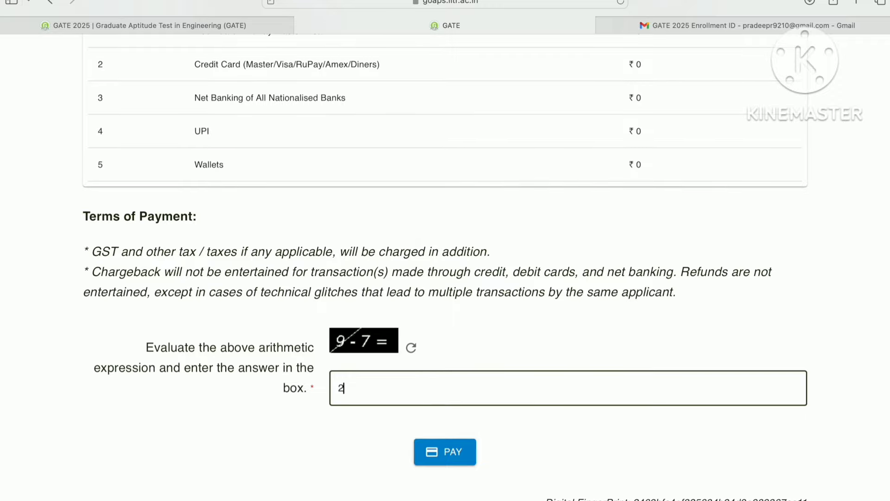
scroll(397, 428, up, 12)
scroll(397, 428, down, 12)
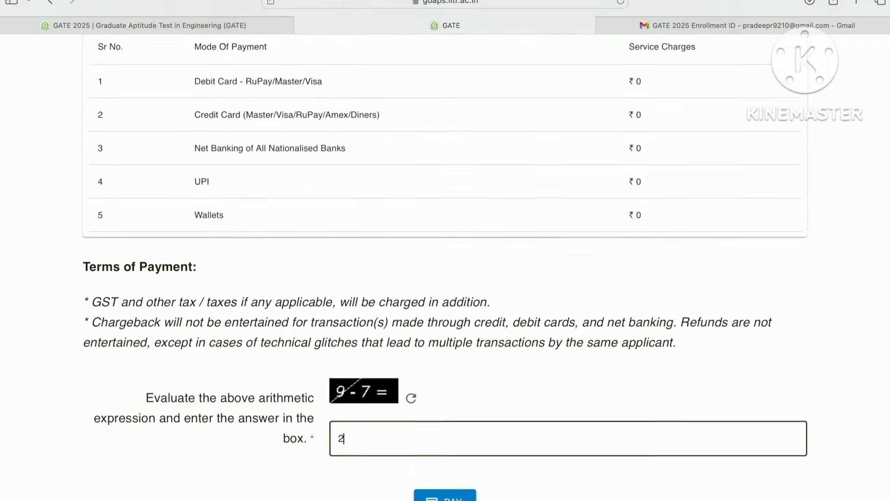
click(447, 451)
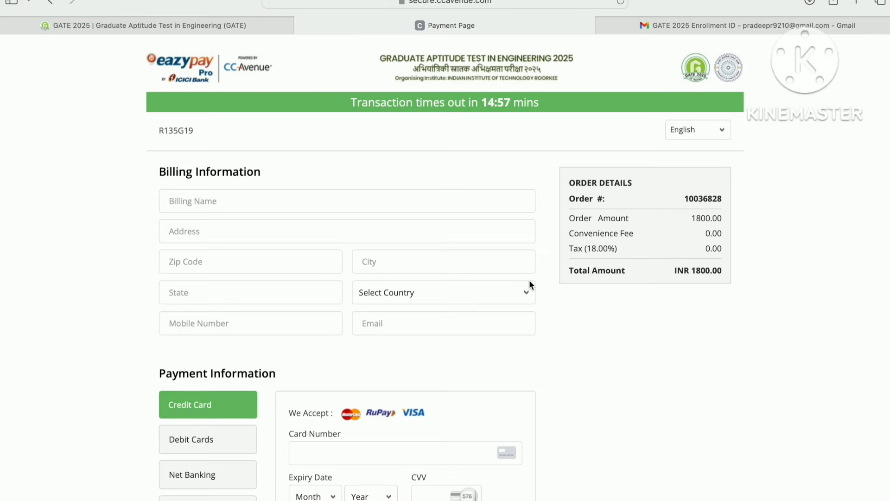
Step: Scroll through the CCAvenue page to review the billing fields and INR 1800.00 card payment form
scroll(531, 283, down, 4)
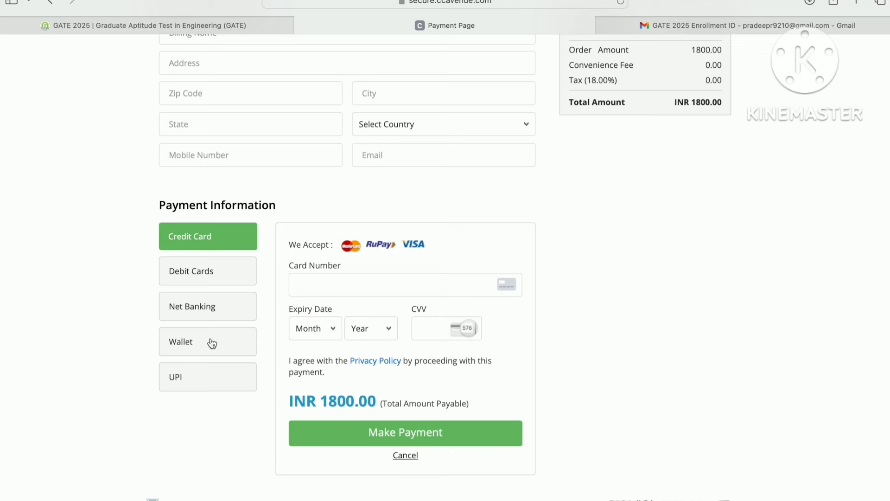
scroll(304, 392, up, 4)
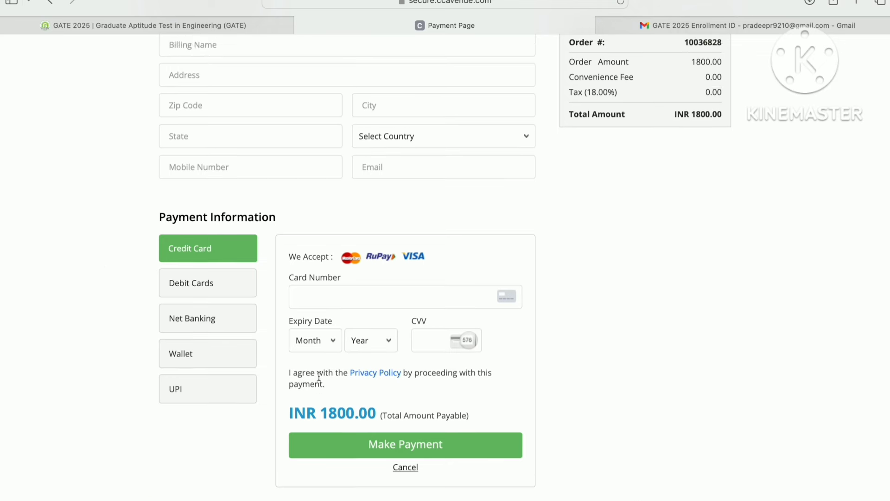